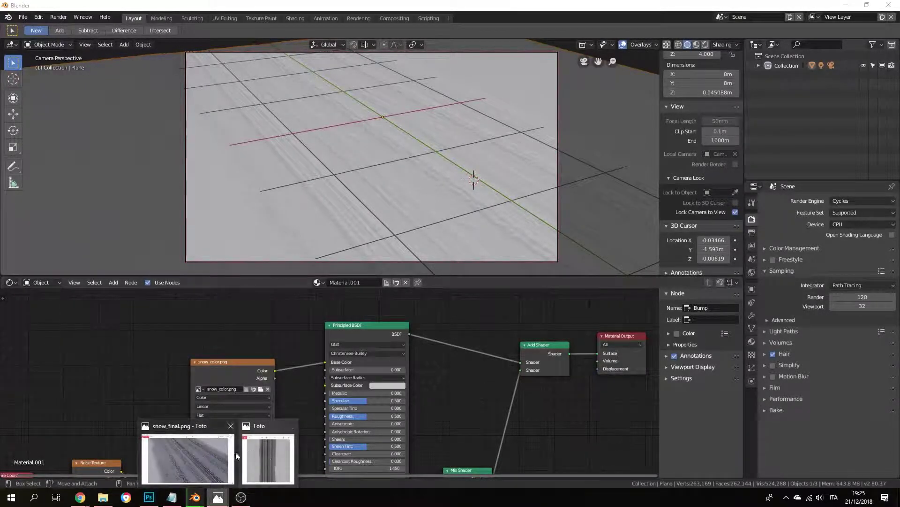
View the finished snow_final.png render in Photos, then return to Photoshop
{"action": "left_click", "coordinate": [238, 464]}
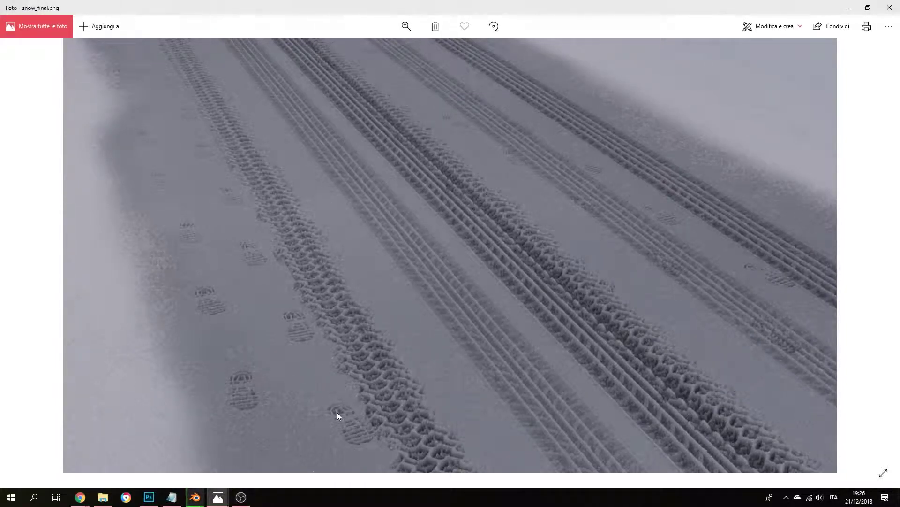
{"action": "left_click", "coordinate": [149, 497]}
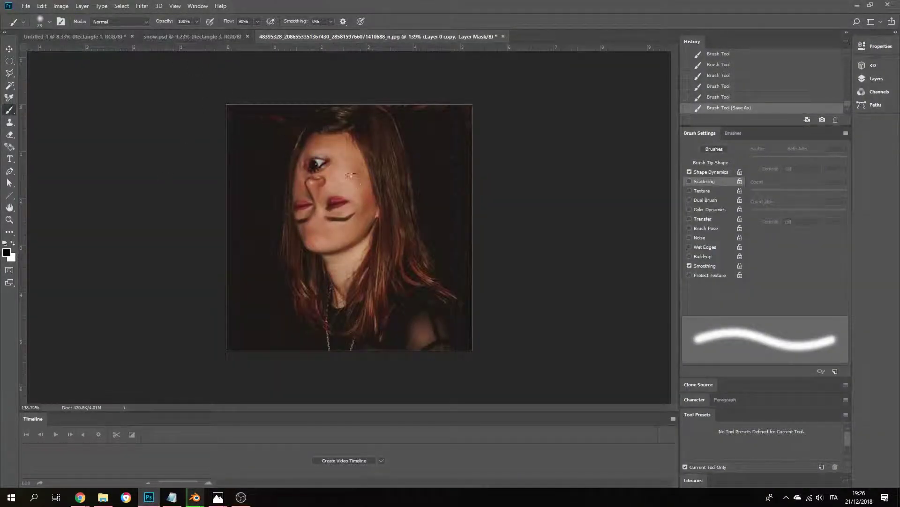
Bring up snow.psd's layer list and check the Curves 4 brightening effect
{"action": "left_click", "coordinate": [62, 38]}
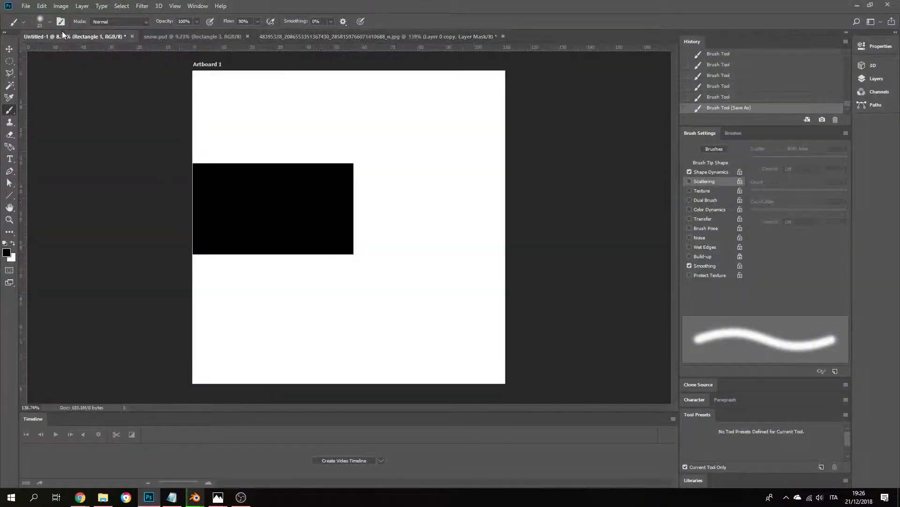
{"action": "left_click", "coordinate": [162, 36]}
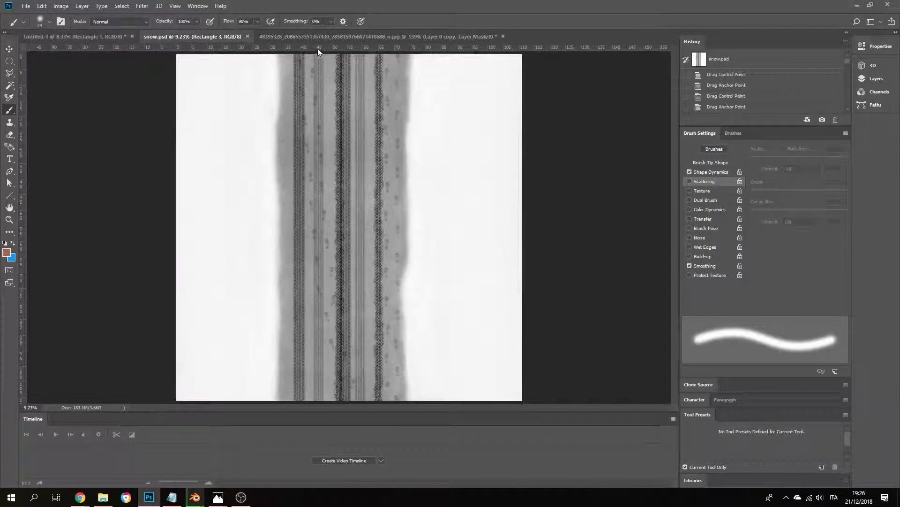
{"action": "left_click", "coordinate": [877, 92]}
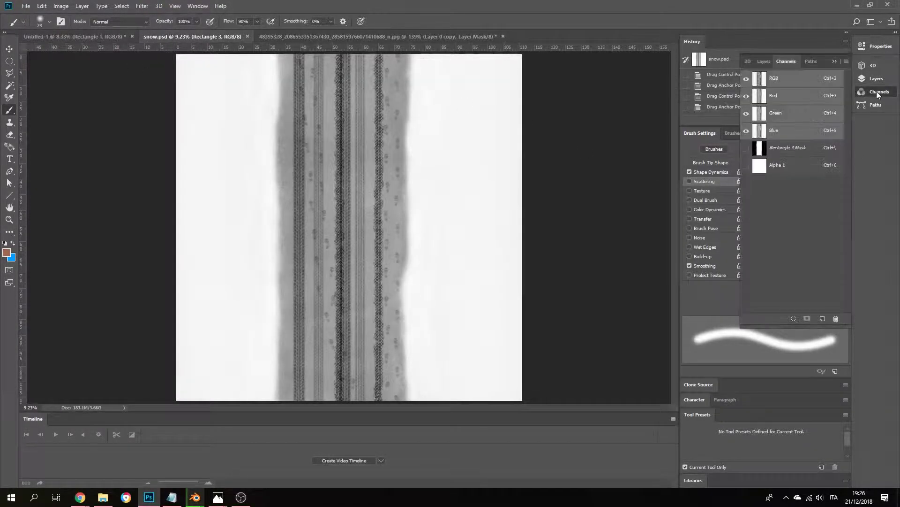
{"action": "left_click", "coordinate": [765, 61]}
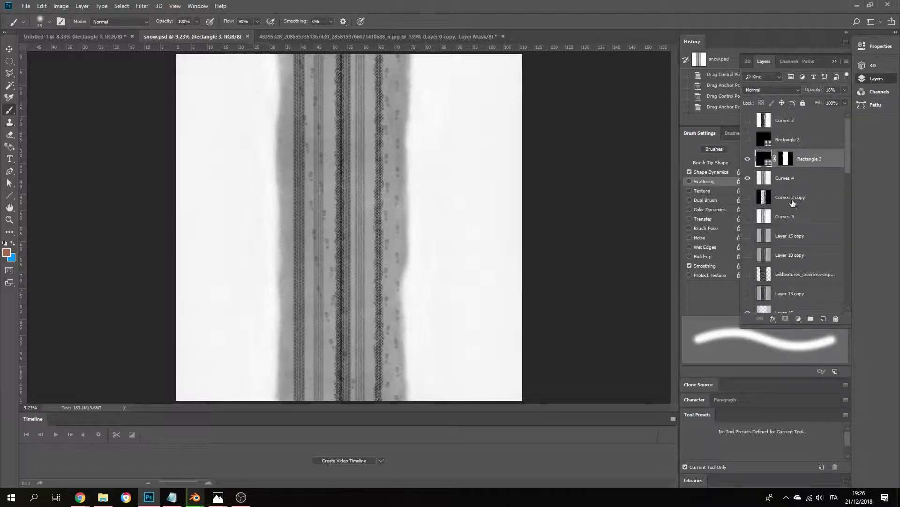
{"action": "left_click", "coordinate": [748, 178]}
{"action": "left_click", "coordinate": [749, 178]}
{"action": "scroll", "coordinate": [778, 235], "scroll_direction": "down", "scroll_amount": 10}
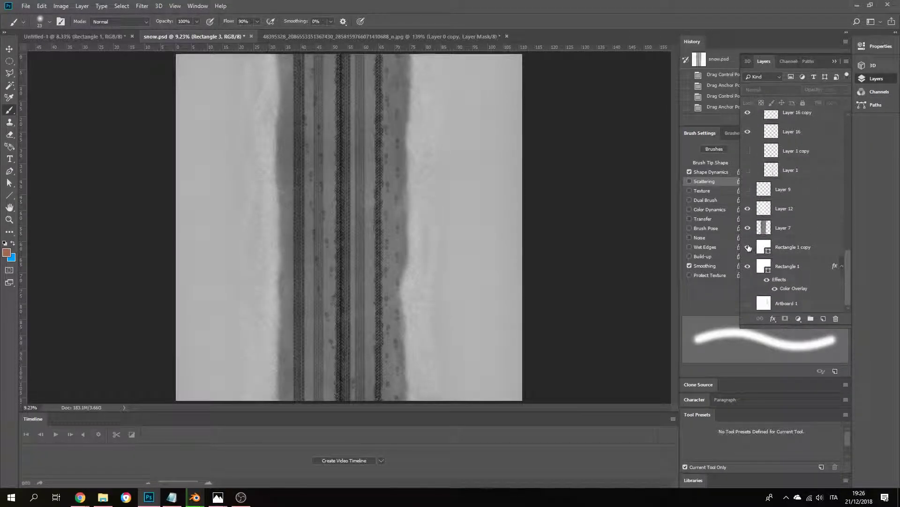
{"action": "scroll", "coordinate": [767, 209], "scroll_direction": "up", "scroll_amount": 3}
{"action": "scroll", "coordinate": [769, 201], "scroll_direction": "up", "scroll_amount": 2}
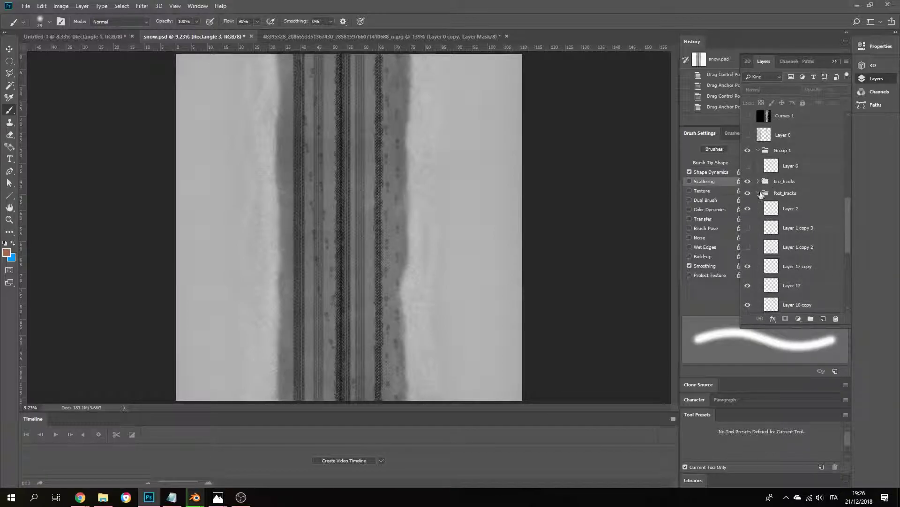
Collapse the foot_tracks group and Group 1 to tidy the layer list
{"action": "left_click", "coordinate": [759, 193]}
{"action": "left_click", "coordinate": [758, 150]}
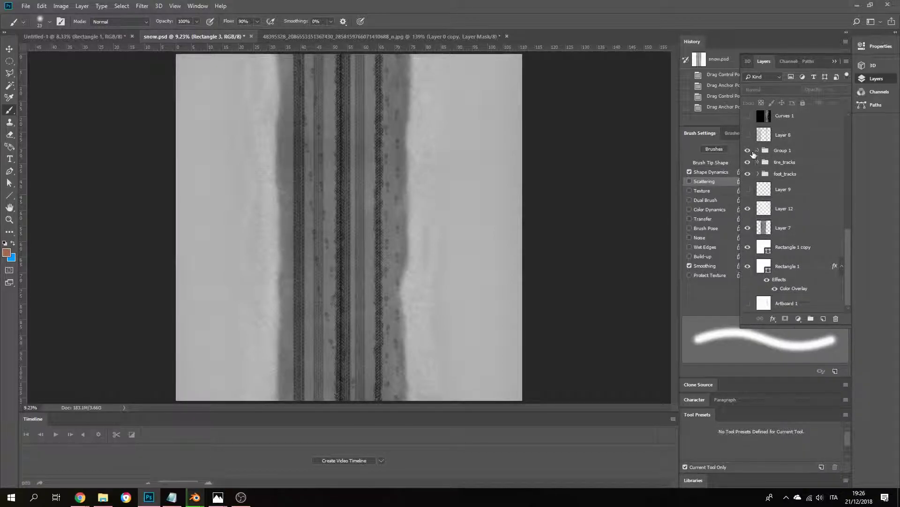
{"action": "left_click", "coordinate": [759, 177]}
{"action": "left_click", "coordinate": [759, 174]}
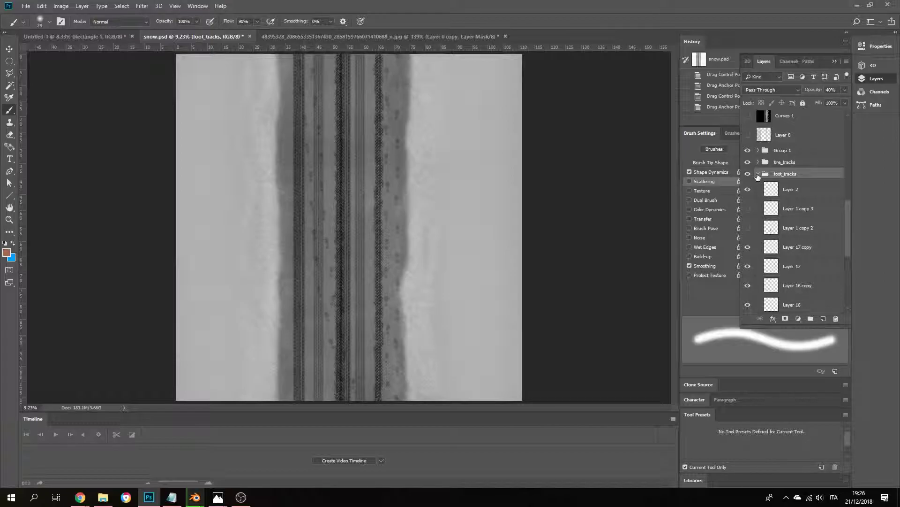
{"action": "left_click", "coordinate": [757, 174]}
Hide tire_tracks, Group 1, foot_tracks, Layer 7, Layer 12 and Rectangle 1 copy
{"action": "left_click", "coordinate": [748, 162]}
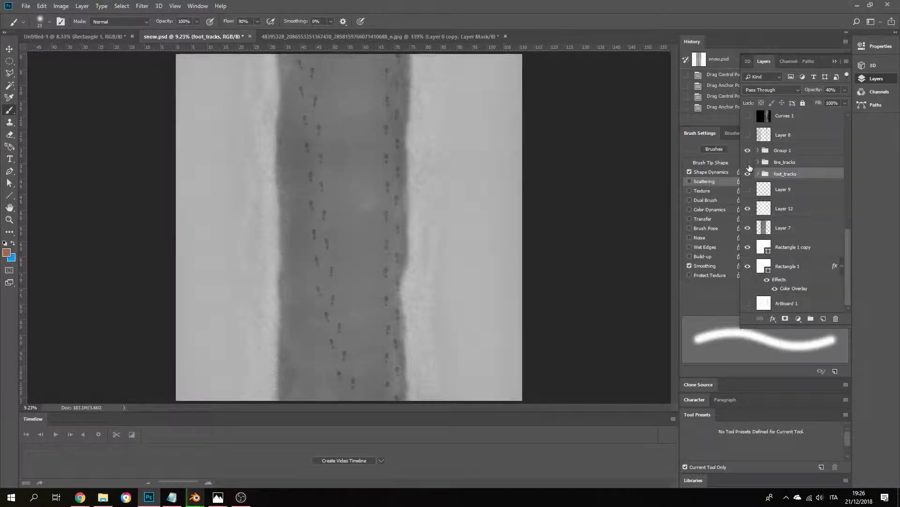
{"action": "left_click", "coordinate": [748, 150]}
{"action": "left_click", "coordinate": [748, 174]}
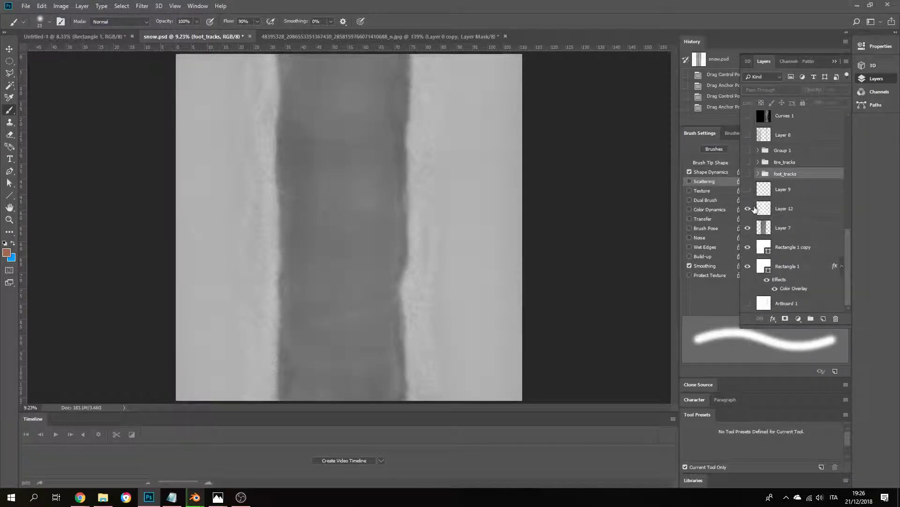
{"action": "left_click", "coordinate": [748, 228]}
{"action": "left_click", "coordinate": [748, 210]}
{"action": "left_click", "coordinate": [748, 211]}
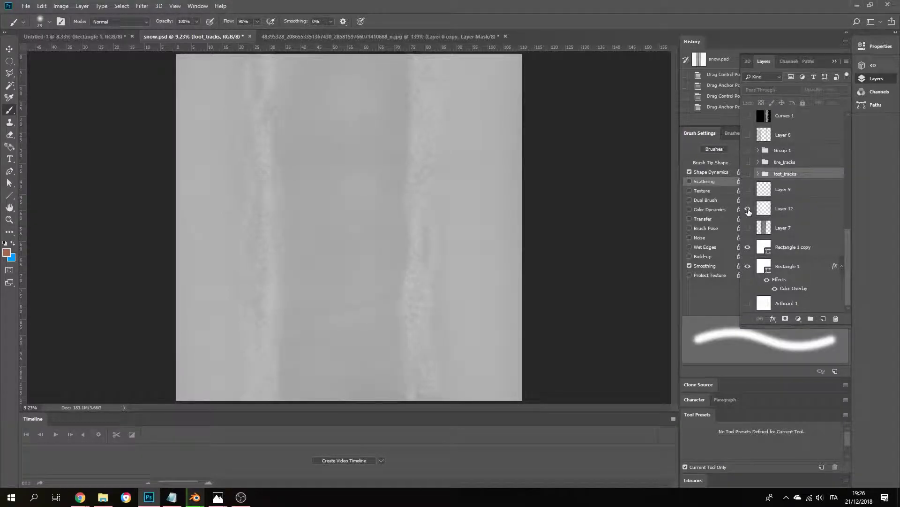
{"action": "left_click", "coordinate": [748, 209]}
{"action": "left_click", "coordinate": [748, 246]}
{"action": "left_click", "coordinate": [749, 266]}
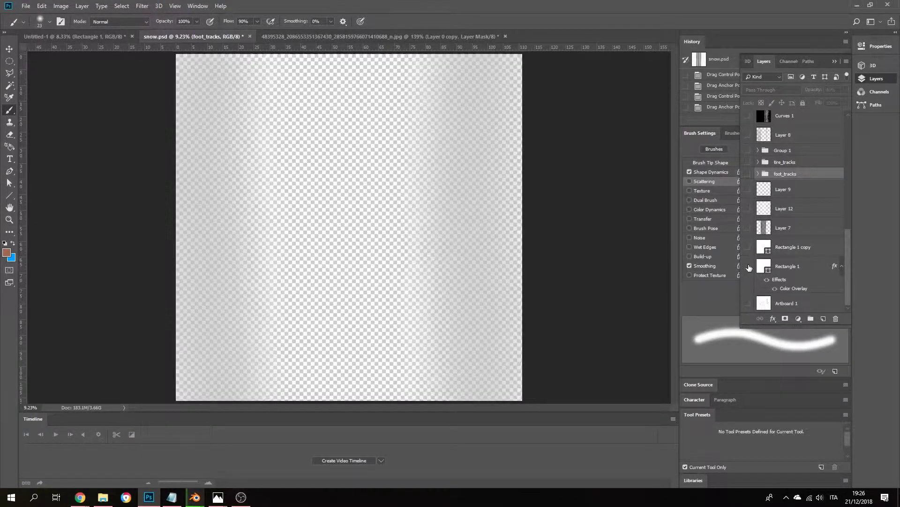
{"action": "left_click", "coordinate": [749, 266]}
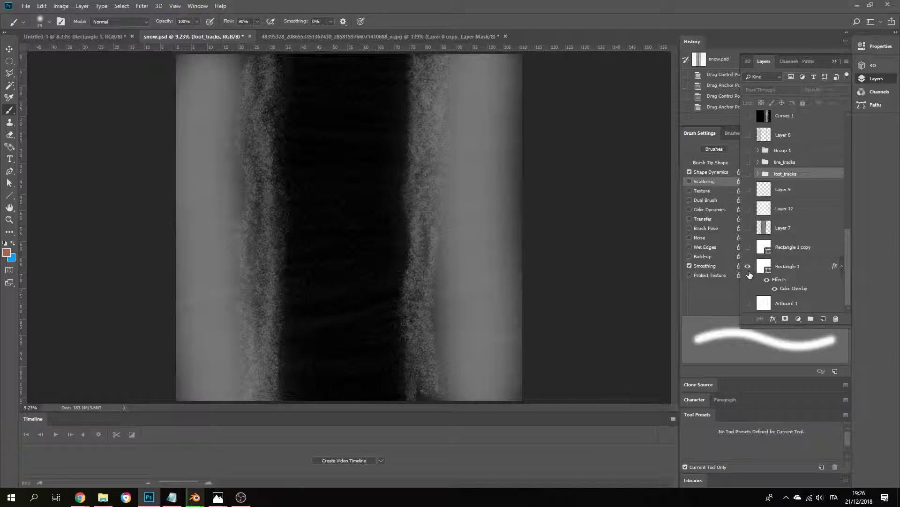
Hide the remaining foot-track layers and re-show Rectangle 1 copy as a flat grey base
{"action": "scroll", "coordinate": [750, 272], "scroll_direction": "up", "scroll_amount": 5}
{"action": "left_click", "coordinate": [749, 250]}
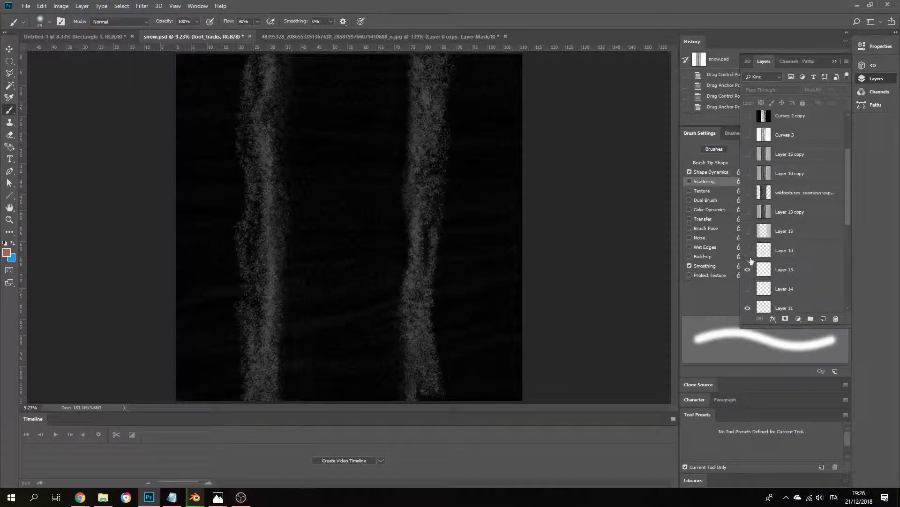
{"action": "left_click", "coordinate": [747, 269]}
{"action": "left_click", "coordinate": [747, 308]}
{"action": "scroll", "coordinate": [749, 282], "scroll_direction": "down", "scroll_amount": 5}
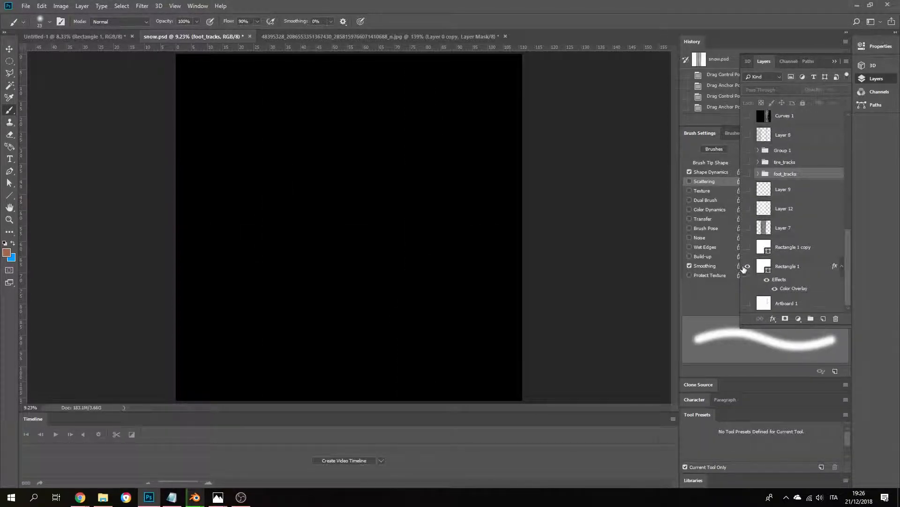
{"action": "left_click", "coordinate": [747, 247]}
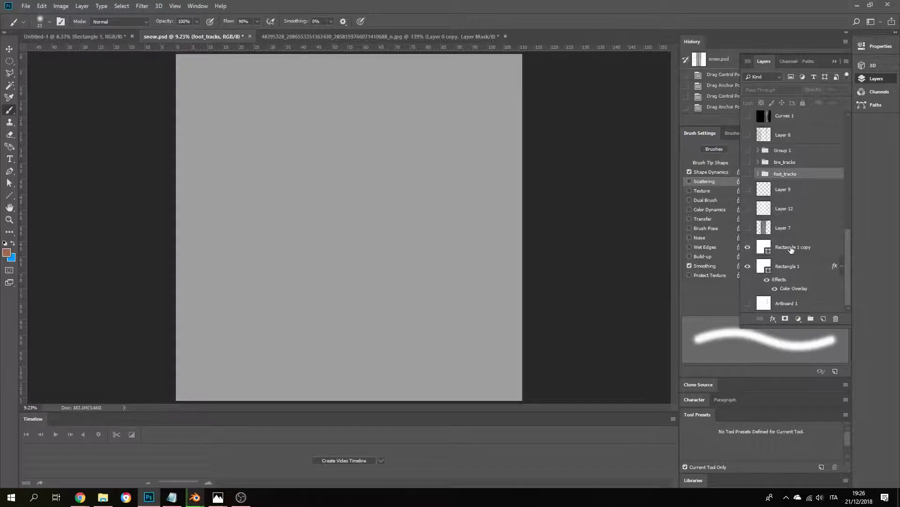
Check Rectangle 1's contribution and select the visible Rectangle 1 copy layer
{"action": "left_click", "coordinate": [809, 251]}
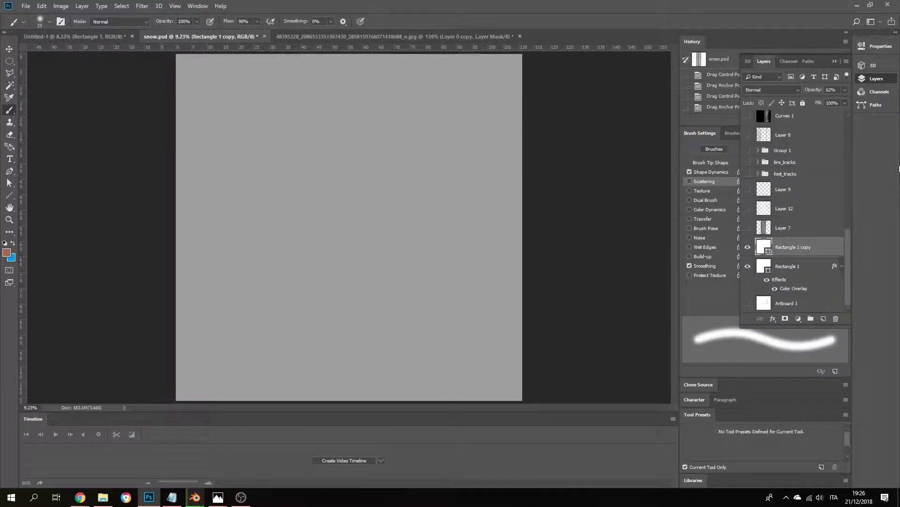
{"action": "left_click", "coordinate": [748, 266]}
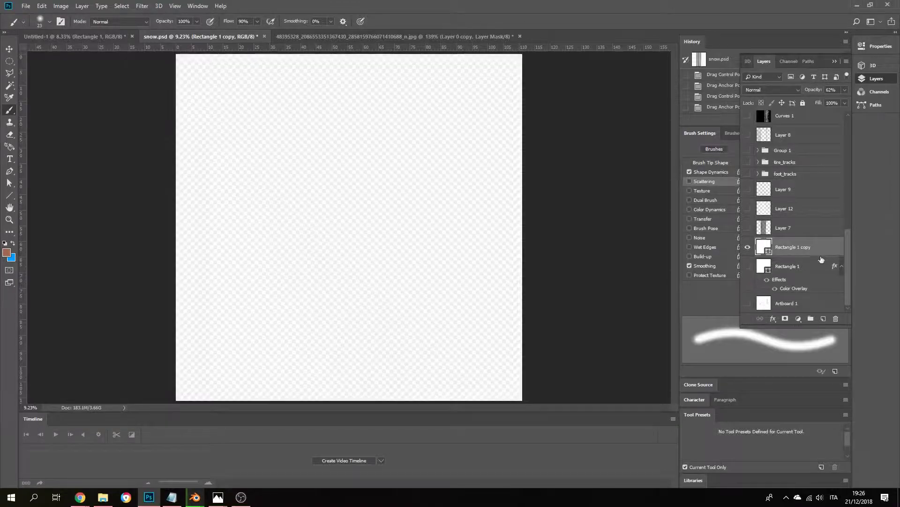
{"action": "left_click", "coordinate": [747, 266]}
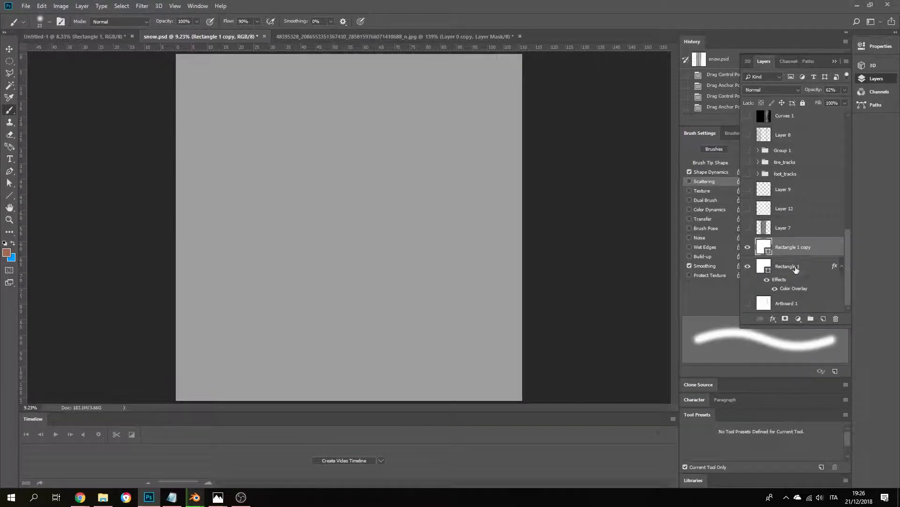
{"action": "left_click", "coordinate": [805, 266]}
{"action": "left_click", "coordinate": [748, 247]}
{"action": "left_click", "coordinate": [761, 249]}
Set the foreground colour to white (ffffff) and zoom out to the whole canvas
{"action": "left_click", "coordinate": [7, 254]}
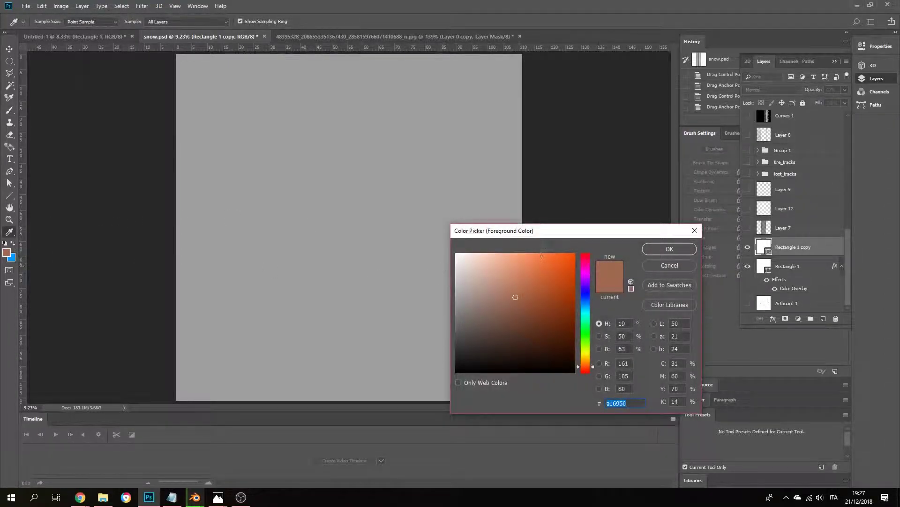
{"action": "type", "text": "ffffff"}
{"action": "left_click", "coordinate": [670, 249]}
{"action": "key", "text": "ctrl+minus"}
{"action": "key", "text": "ctrl+minus"}
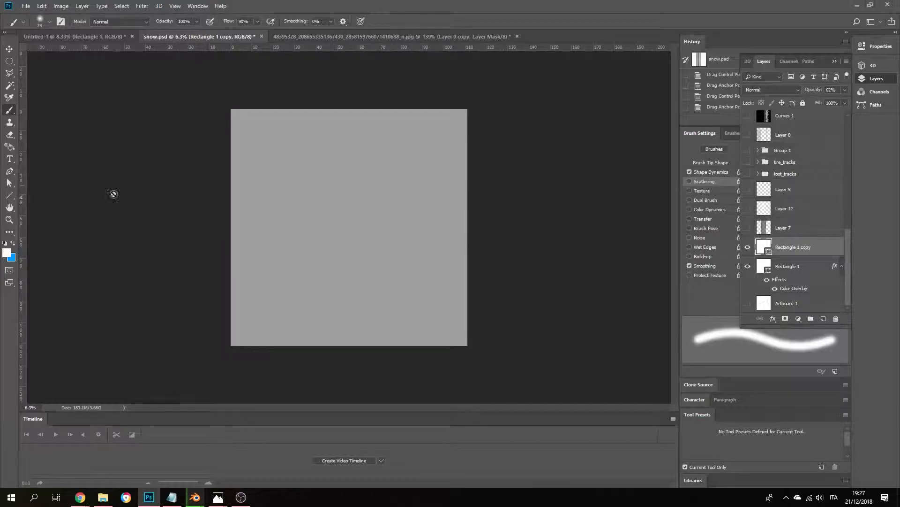
Switch from the Eyedropper to the Gradient Tool via the toolbar flyouts
{"action": "key", "text": "i"}
{"action": "left_click", "coordinate": [11, 232]}
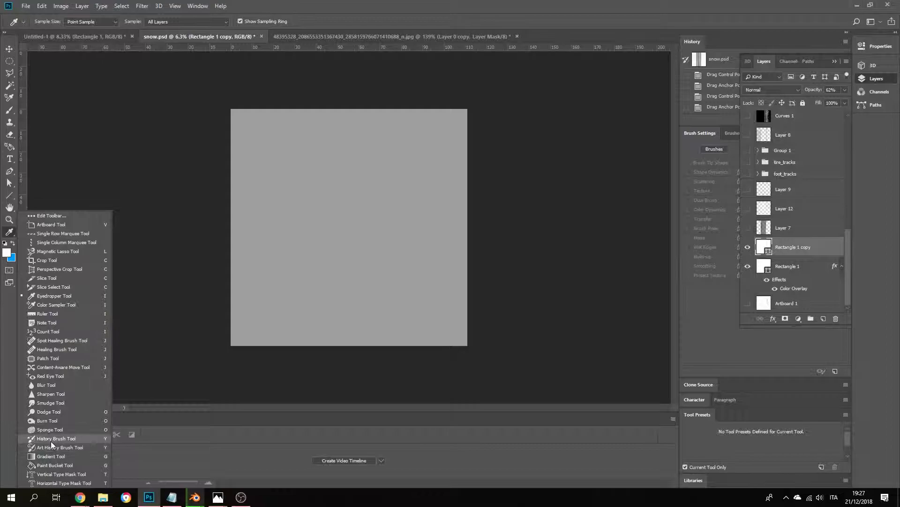
{"action": "left_click", "coordinate": [50, 456]}
{"action": "left_click", "coordinate": [13, 239]}
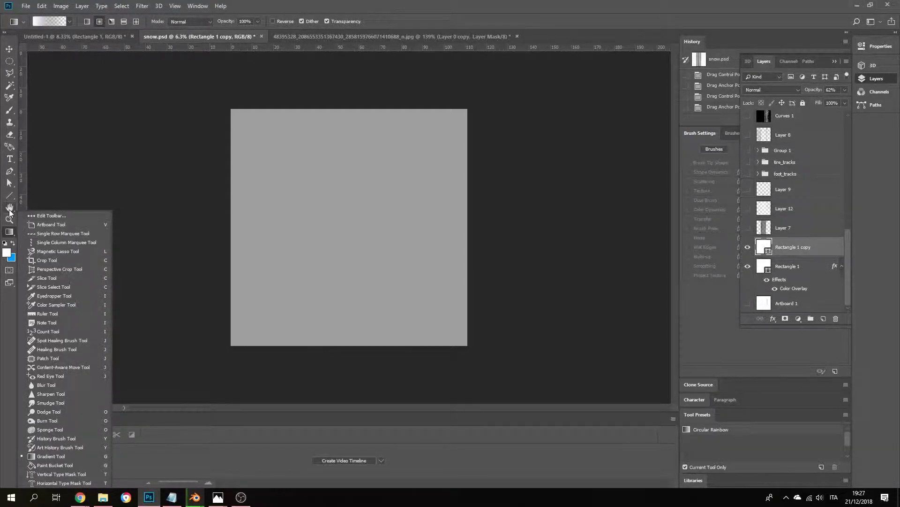
Draw a white rectangle covering the whole canvas with the Rectangle tool
{"action": "left_click", "coordinate": [9, 205]}
{"action": "left_click", "coordinate": [11, 221]}
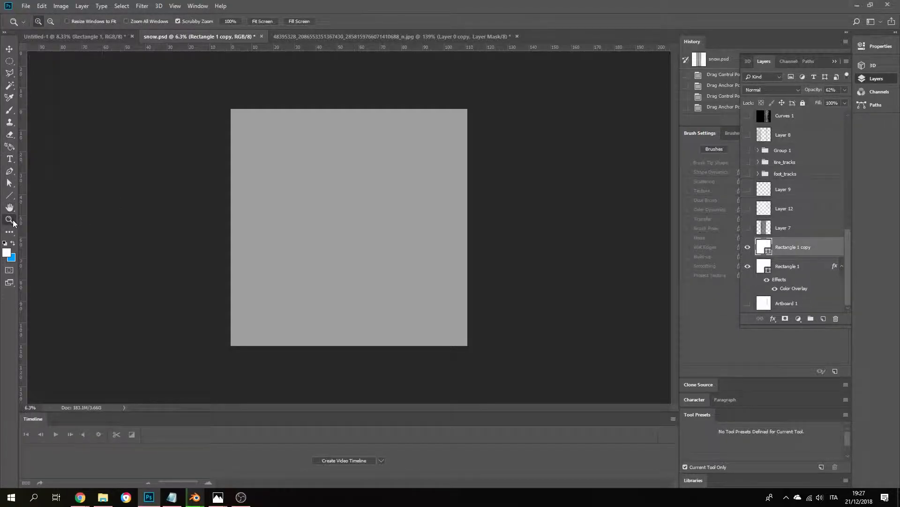
{"action": "left_click", "coordinate": [10, 194]}
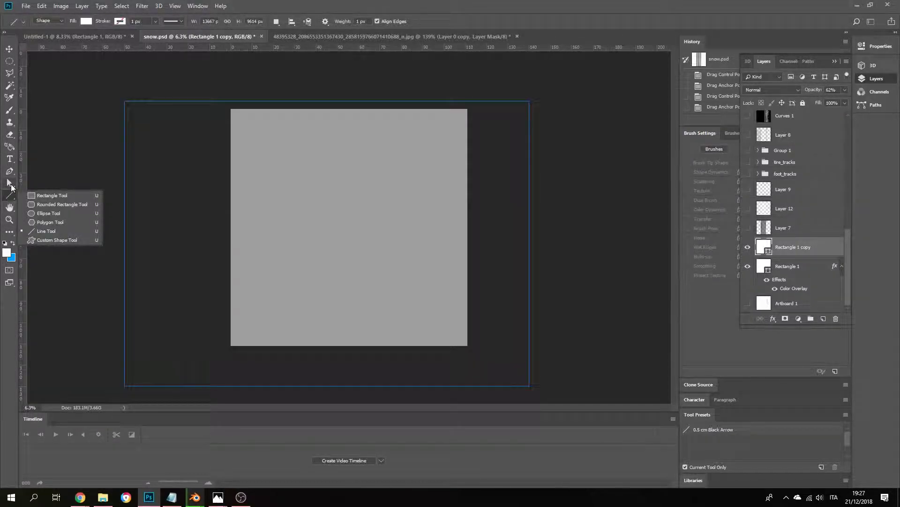
{"action": "left_click", "coordinate": [52, 195]}
{"action": "left_click_drag", "start_coordinate": [209, 111], "coordinate": [486, 350]}
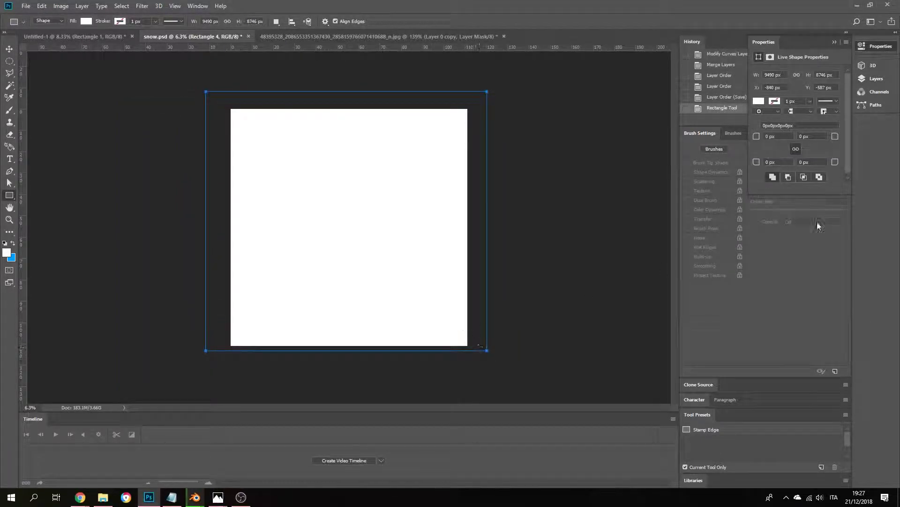
Drop Rectangle 4 to 50% opacity, delete it, and make tire_tracks visible again
{"action": "left_click", "coordinate": [836, 42]}
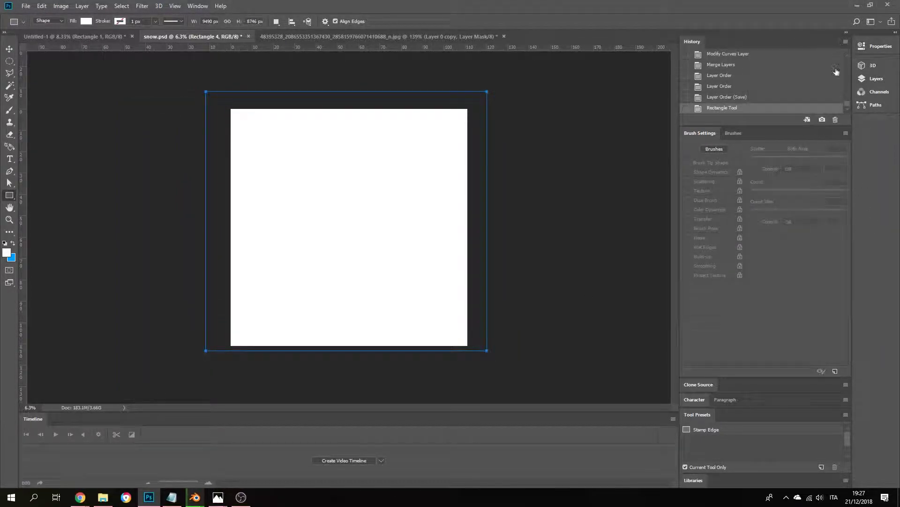
{"action": "left_click", "coordinate": [877, 79]}
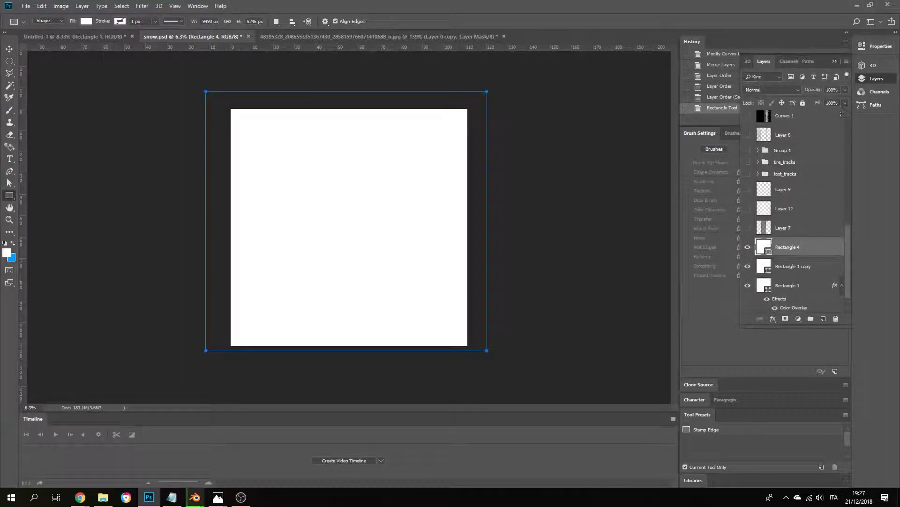
{"action": "left_click", "coordinate": [845, 89]}
{"action": "left_click_drag", "start_coordinate": [831, 99], "coordinate": [823, 100]}
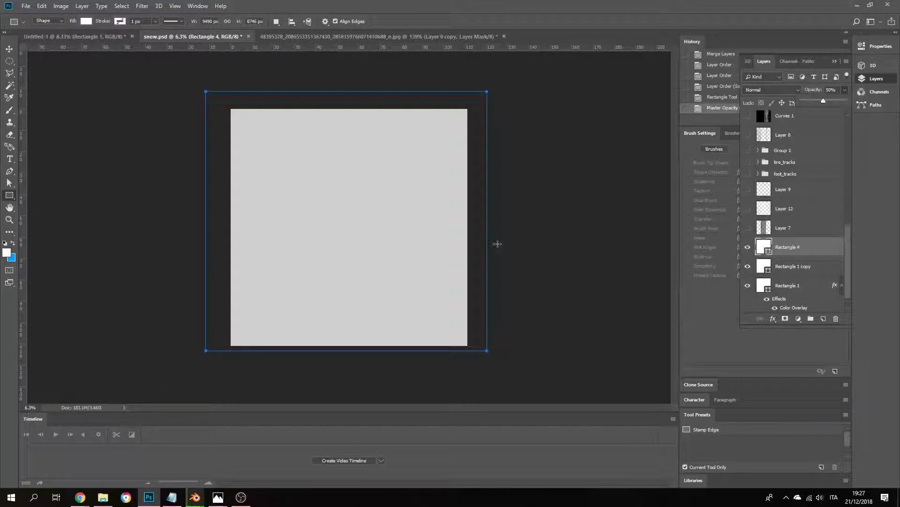
{"action": "key", "text": "Delete"}
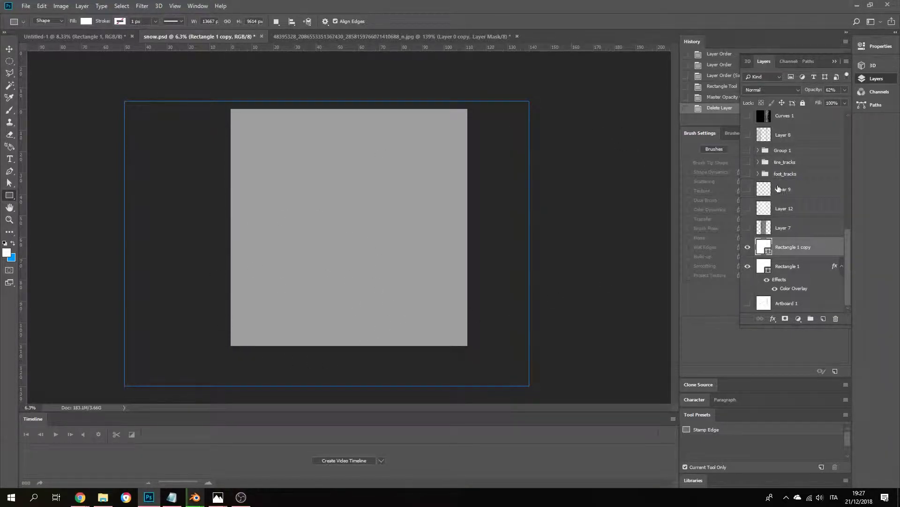
{"action": "left_click", "coordinate": [748, 163]}
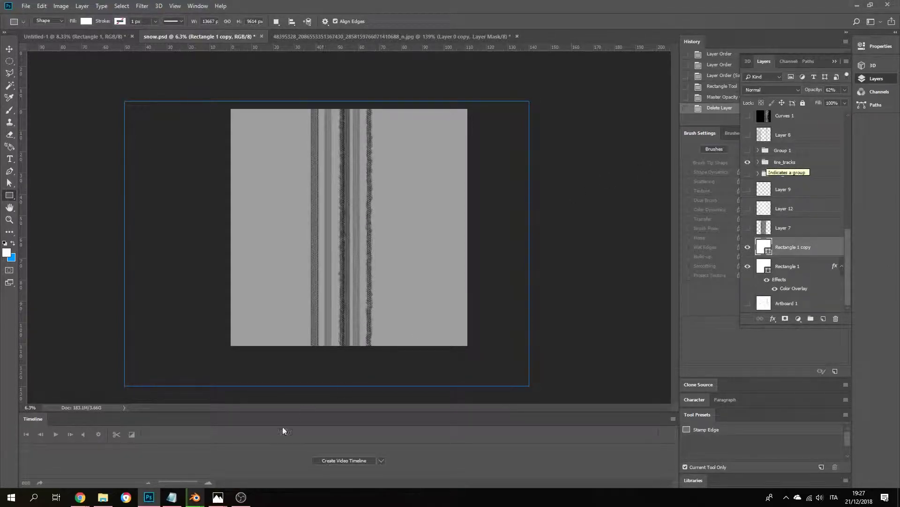
In Chrome, search Google for 'photoshop tire brush'
{"action": "mouse_move", "coordinate": [80, 497]}
{"action": "left_click", "coordinate": [228, 430]}
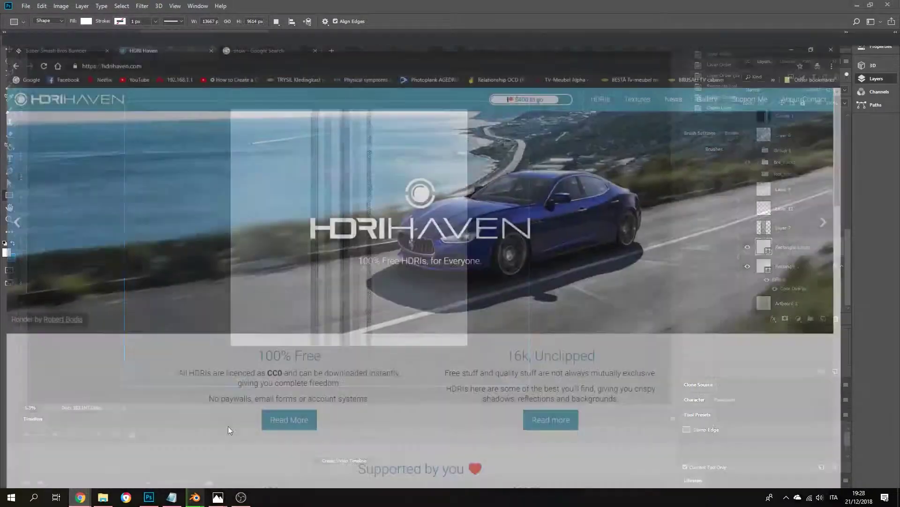
{"action": "left_click", "coordinate": [163, 21]}
{"action": "type", "text": "go"}
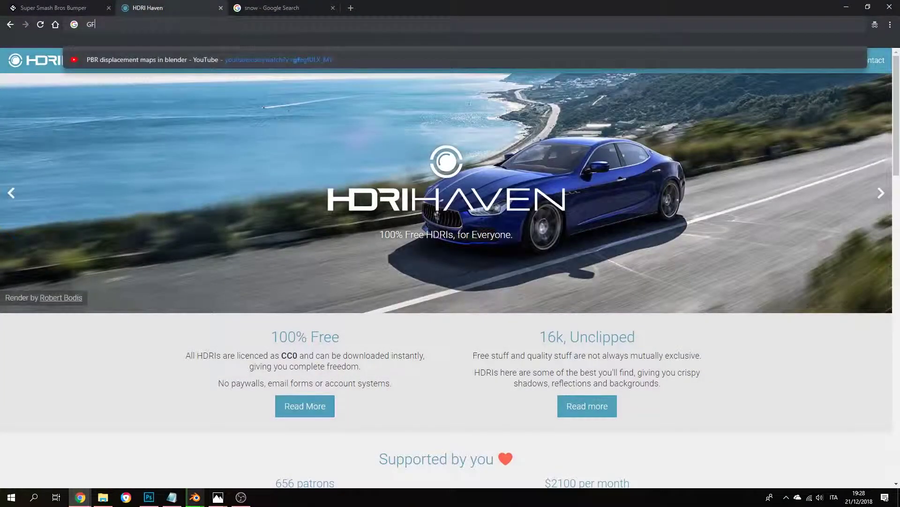
{"action": "key", "text": "Return"}
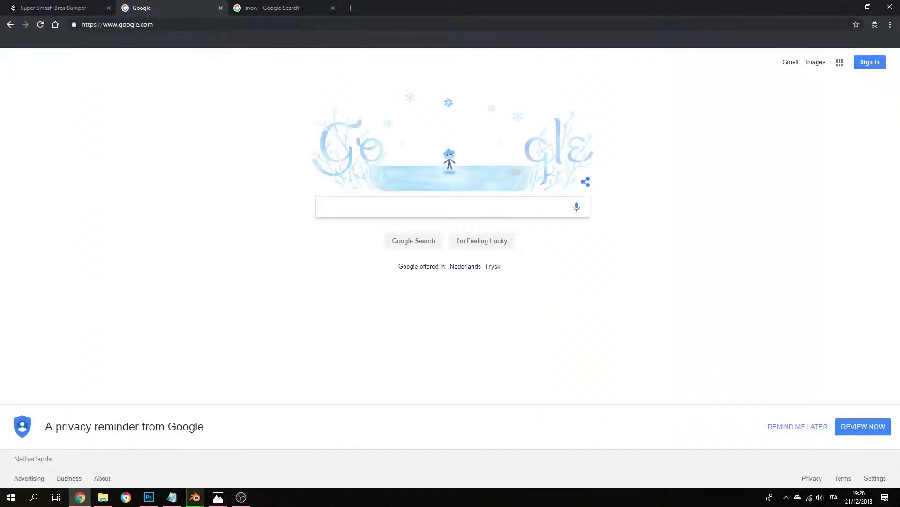
{"action": "type", "text": "photo"}
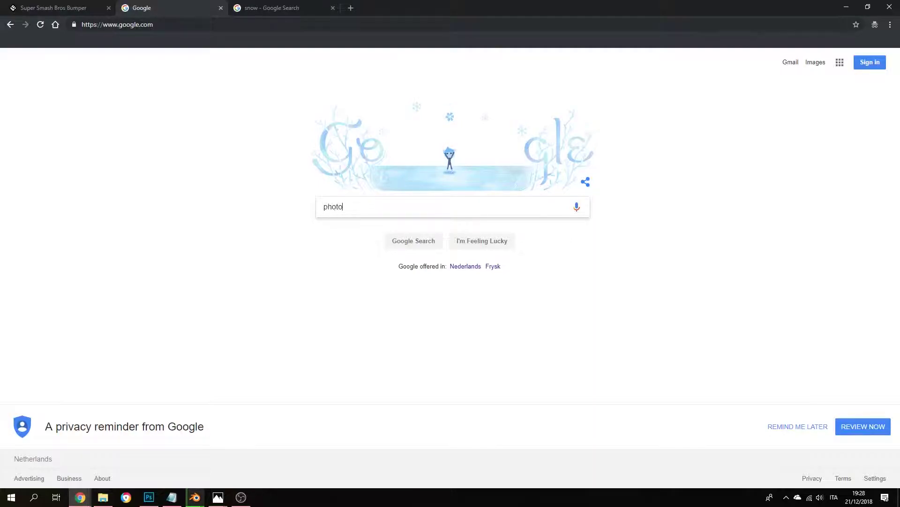
{"action": "type", "text": "shop truck br"}
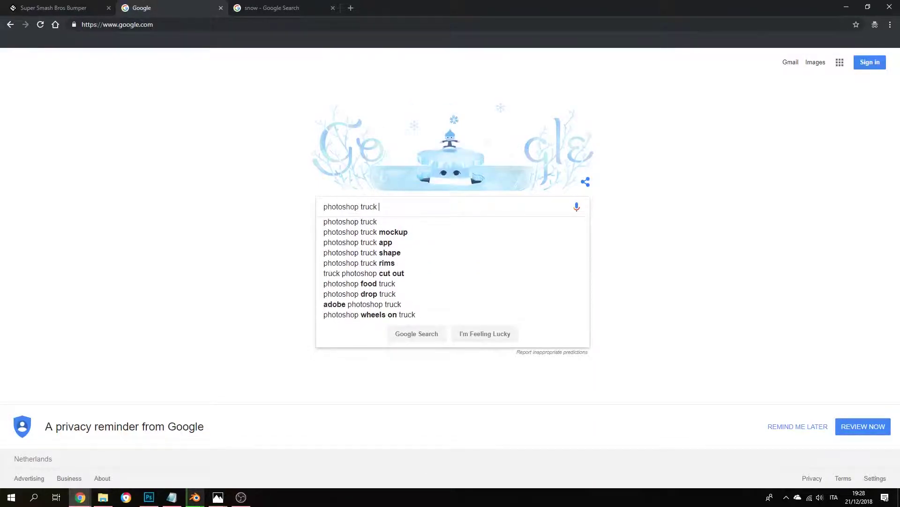
{"action": "key", "text": "BackSpace"}
{"action": "key", "text": "BackSpace"}
{"action": "key", "text": "BackSpace"}
{"action": "key", "text": "BackSpace"}
{"action": "key", "text": "BackSpace"}
{"action": "key", "text": "BackSpace"}
{"action": "key", "text": "BackSpace"}
{"action": "type", "text": "ire brush"}
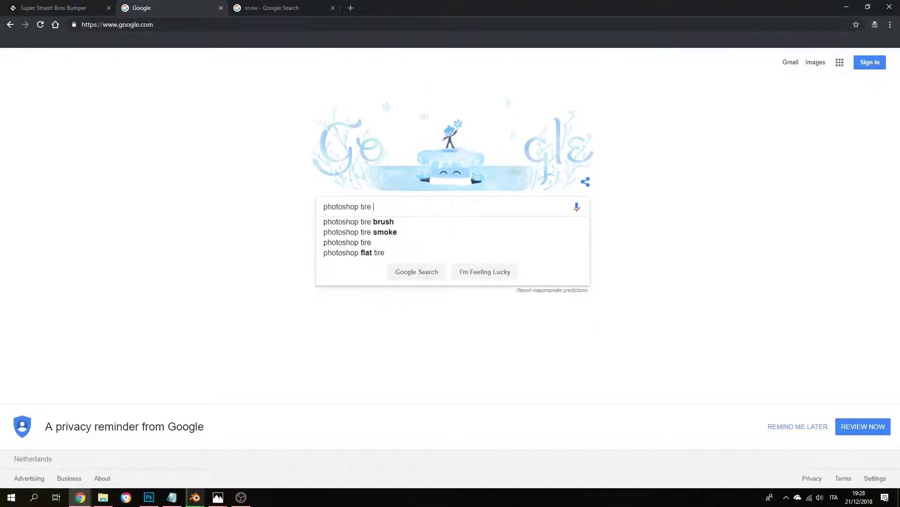
{"action": "key", "text": "Return"}
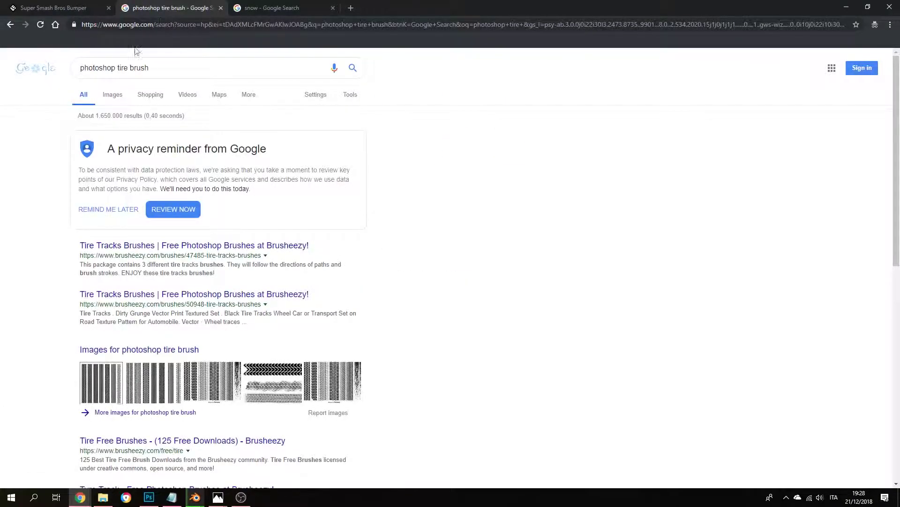
Download the free Brusheezy Tire Tracks Brushes pack and minimize Chrome
{"action": "left_click", "coordinate": [199, 254]}
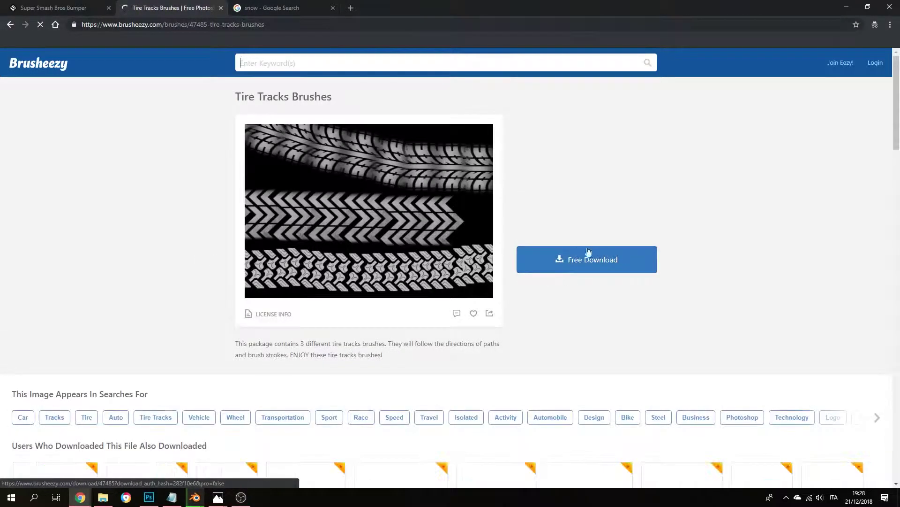
{"action": "left_click", "coordinate": [582, 267]}
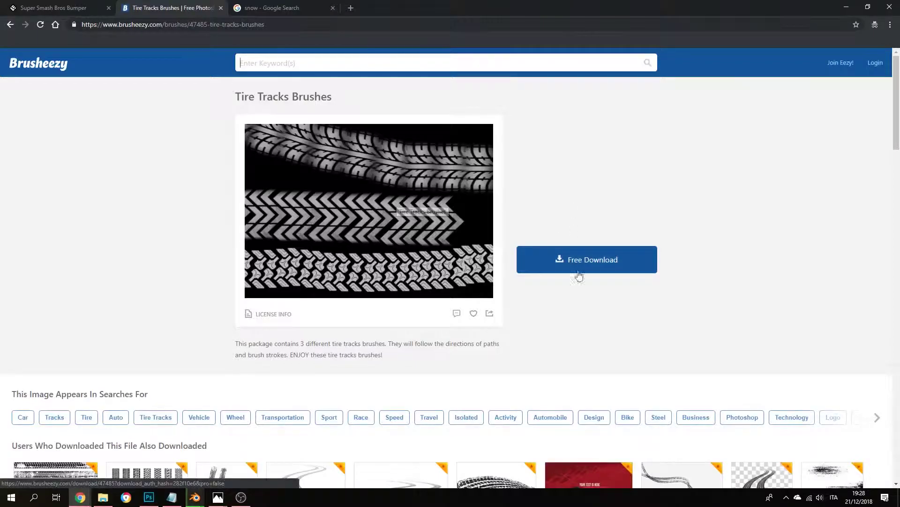
{"action": "left_click", "coordinate": [848, 7]}
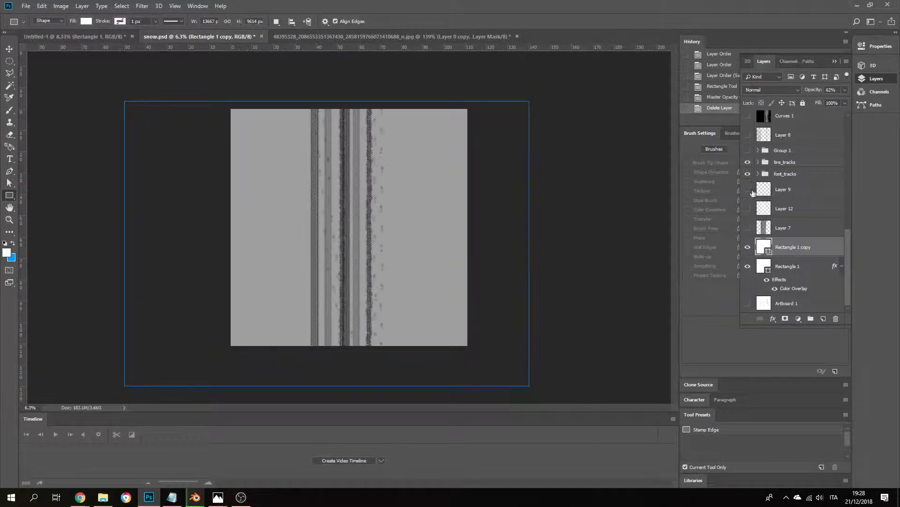
Zoom in, check the foot_tracks group, and switch to the Brush tool
{"action": "scroll", "coordinate": [366, 258], "scroll_direction": "up", "scroll_amount": 3}
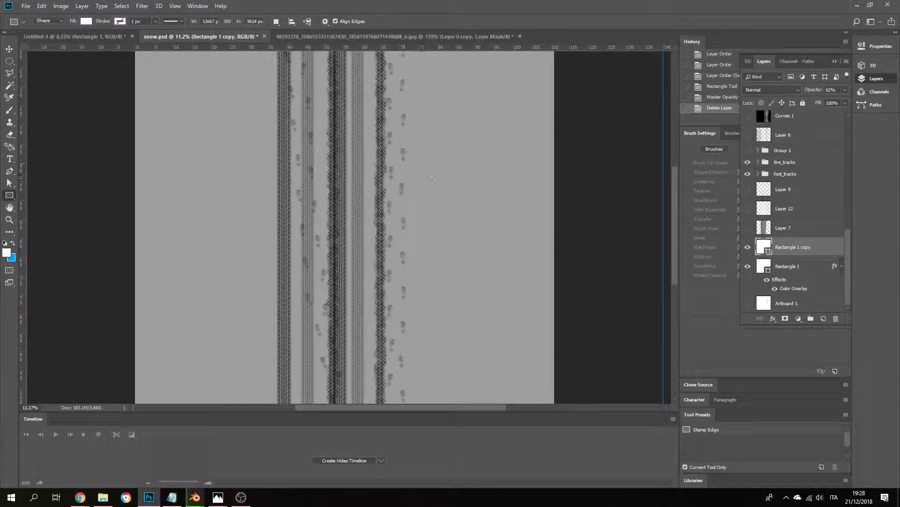
{"action": "left_click", "coordinate": [758, 173]}
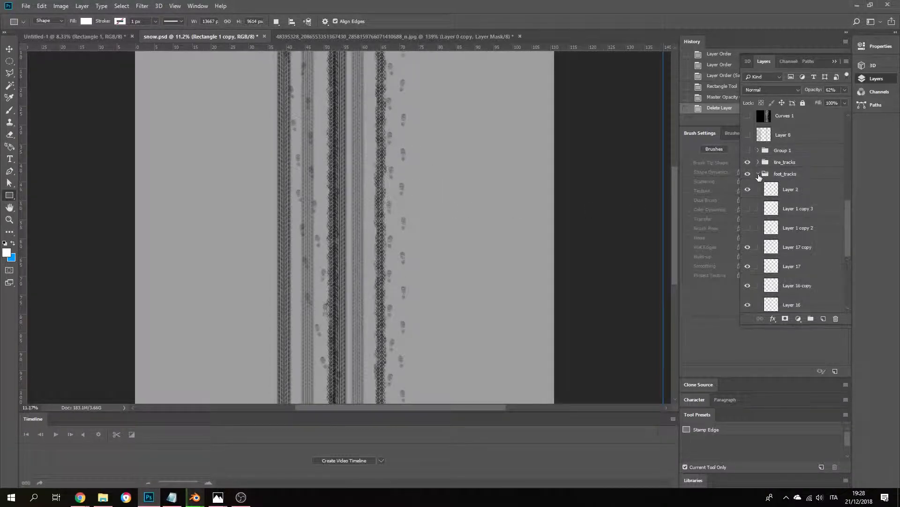
{"action": "left_click", "coordinate": [758, 174]}
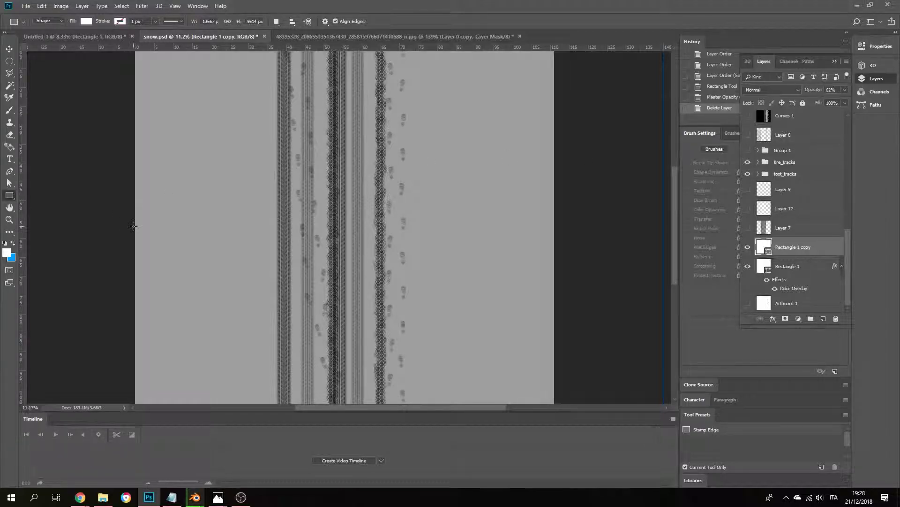
{"action": "left_click", "coordinate": [10, 112]}
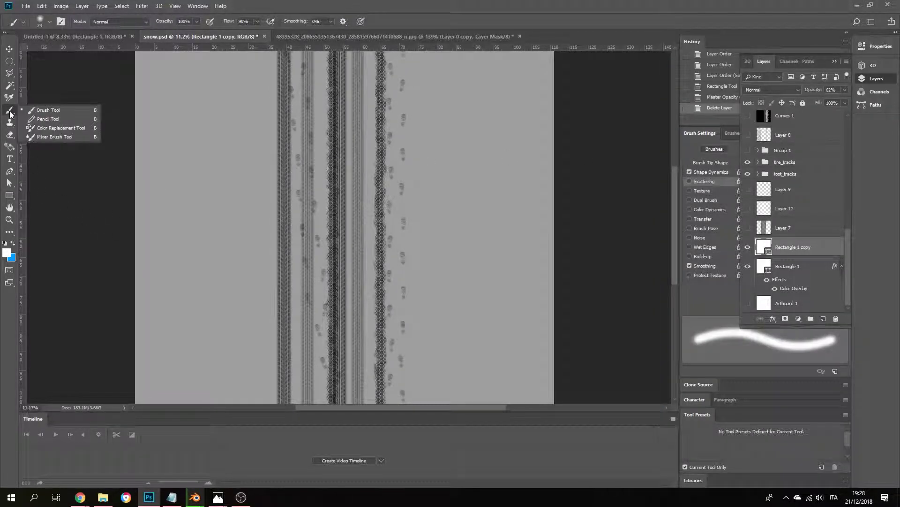
{"action": "left_click", "coordinate": [49, 110]}
Pick the 562 px footprints brush tip and decline rasterizing the rectangle layer
{"action": "left_click", "coordinate": [49, 21]}
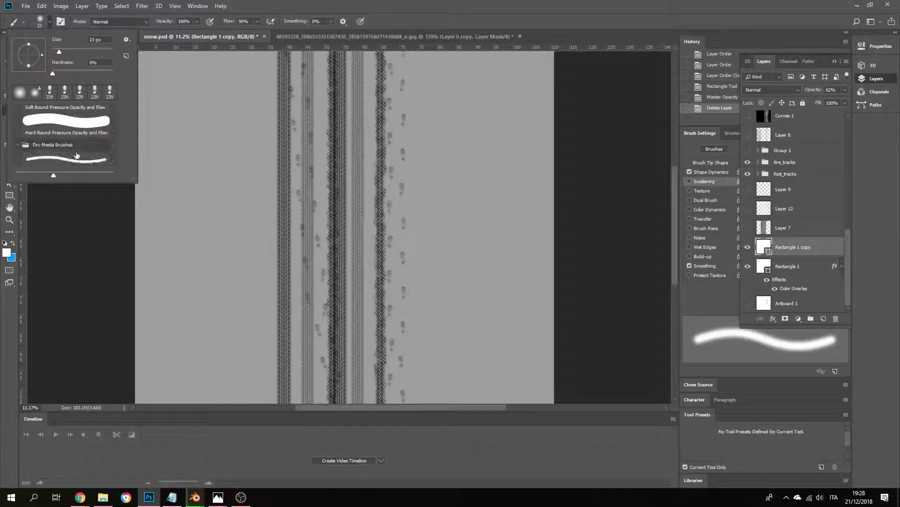
{"action": "scroll", "coordinate": [76, 155], "scroll_direction": "down", "scroll_amount": 10}
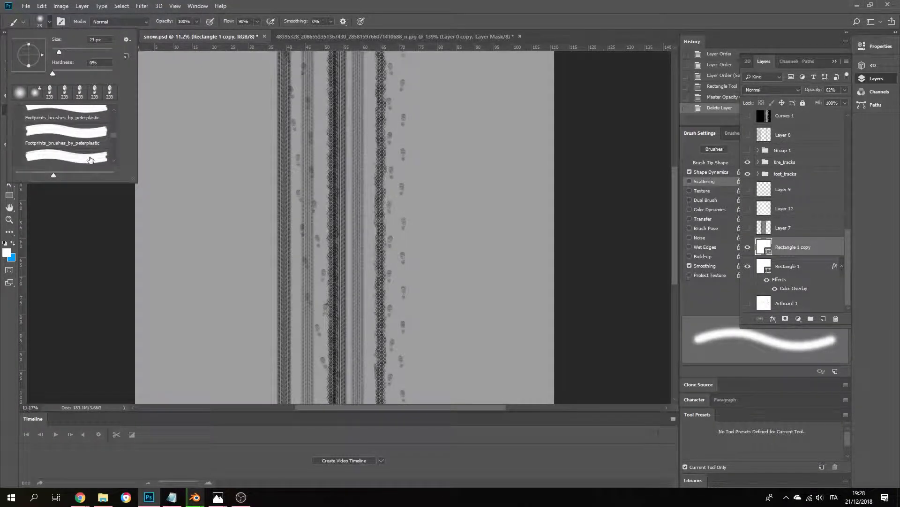
{"action": "scroll", "coordinate": [90, 160], "scroll_direction": "down", "scroll_amount": 3}
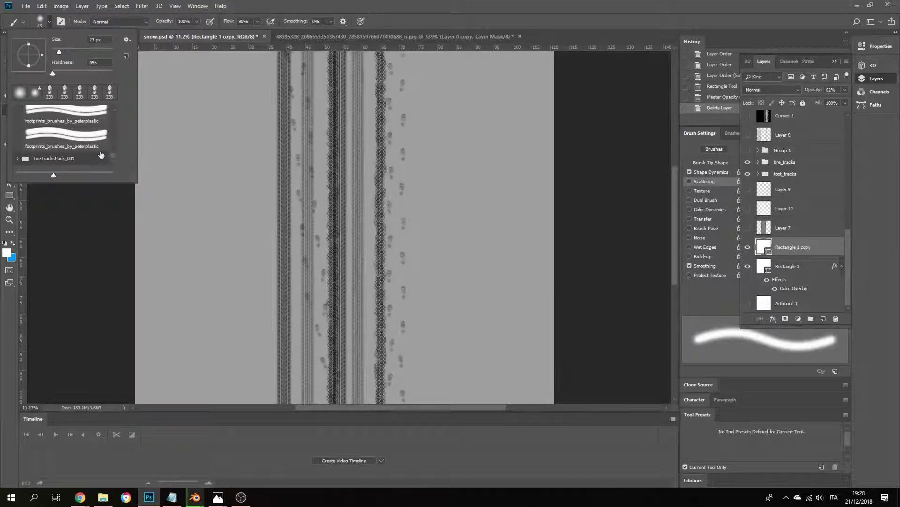
{"action": "scroll", "coordinate": [94, 149], "scroll_direction": "up", "scroll_amount": 1}
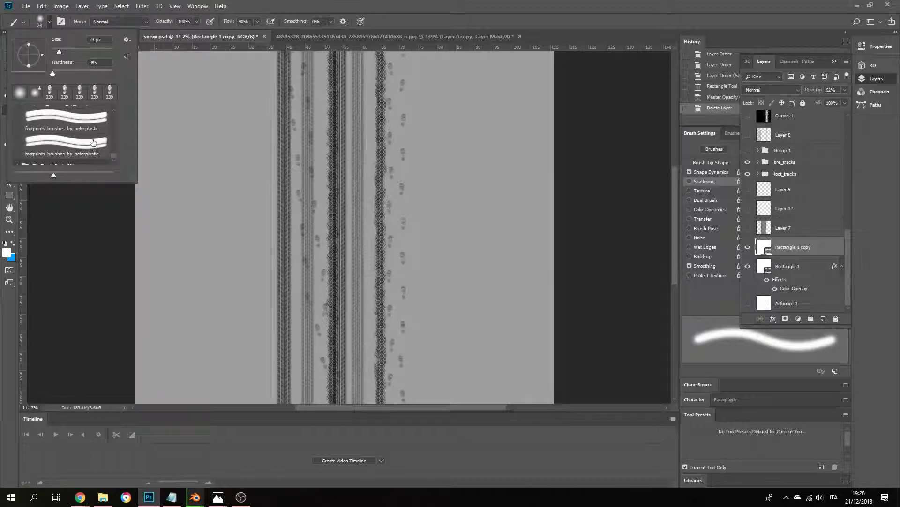
{"action": "left_click", "coordinate": [63, 148]}
{"action": "left_click", "coordinate": [251, 225]}
{"action": "left_click", "coordinate": [235, 222]}
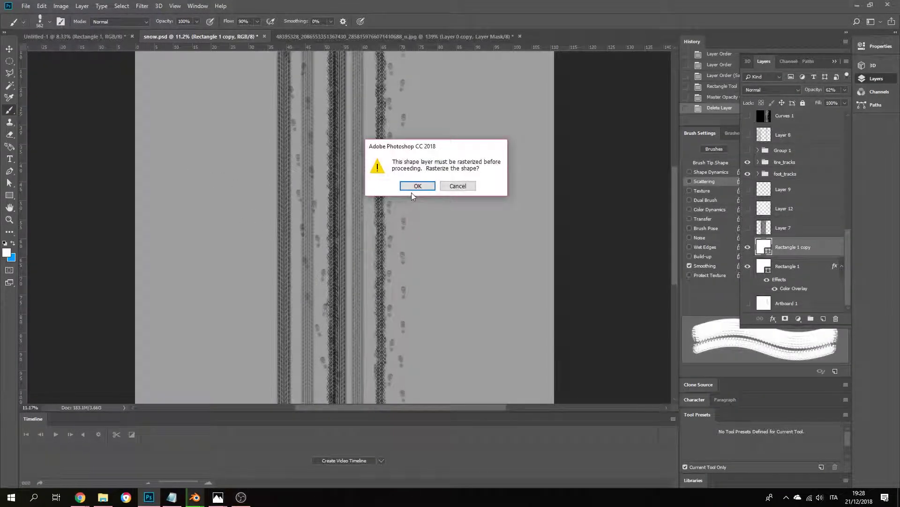
{"action": "left_click", "coordinate": [457, 187]}
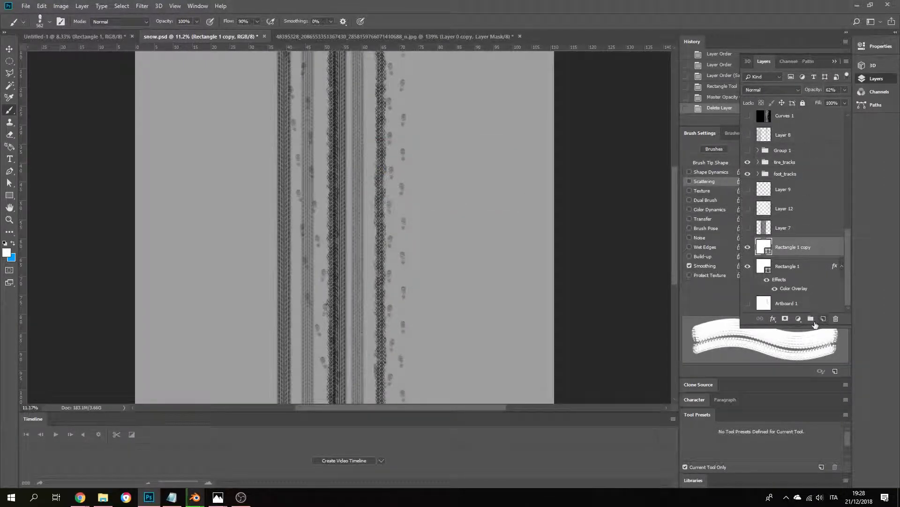
Add empty Layer 18 and paint three trial white trails, undoing each one
{"action": "left_click", "coordinate": [823, 319]}
{"action": "left_click_drag", "start_coordinate": [493, 322], "coordinate": [495, 96]}
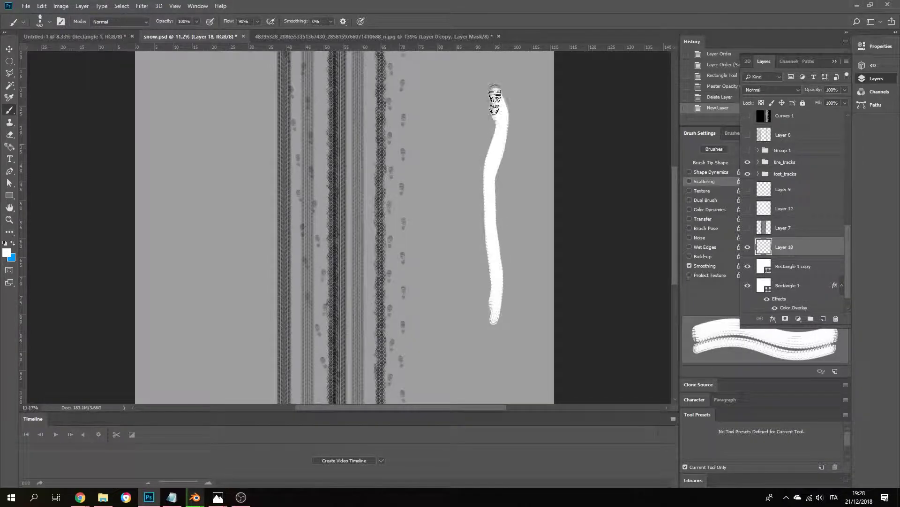
{"action": "key", "text": "ctrl+z"}
{"action": "left_click_drag", "start_coordinate": [468, 361], "coordinate": [459, 72]}
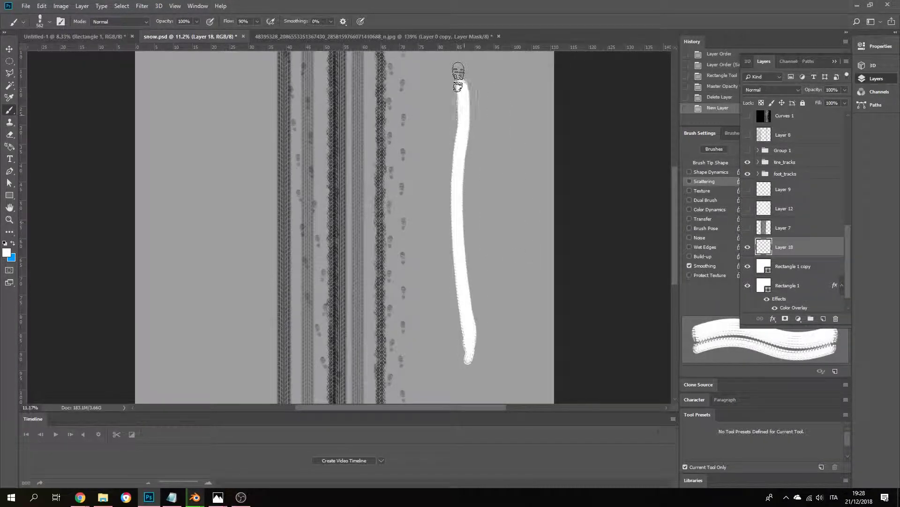
{"action": "key", "text": "ctrl+z"}
{"action": "mouse_move", "coordinate": [487, 366]}
{"action": "left_mouse_down"}
{"action": "mouse_move", "coordinate": [490, 311]}
{"action": "mouse_move", "coordinate": [387, 194]}
{"action": "mouse_move", "coordinate": [403, 84]}
{"action": "left_mouse_up"}
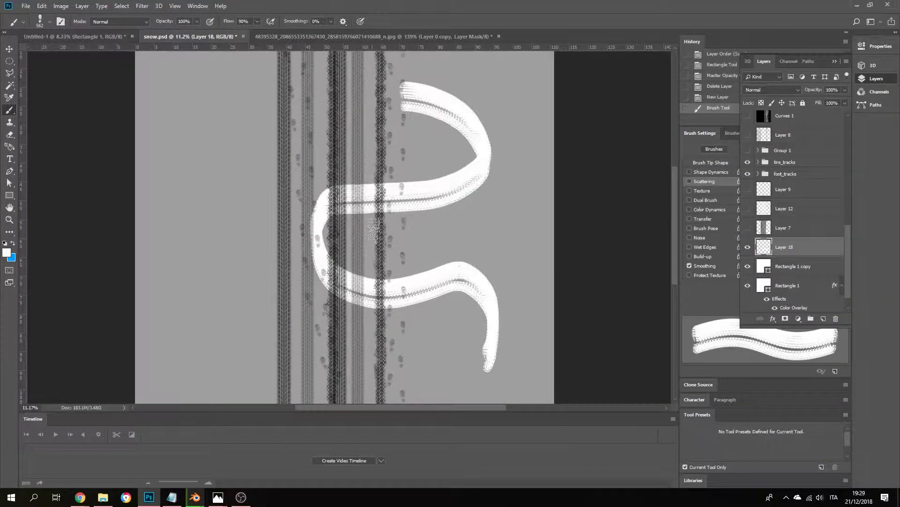
{"action": "key", "text": "ctrl+z"}
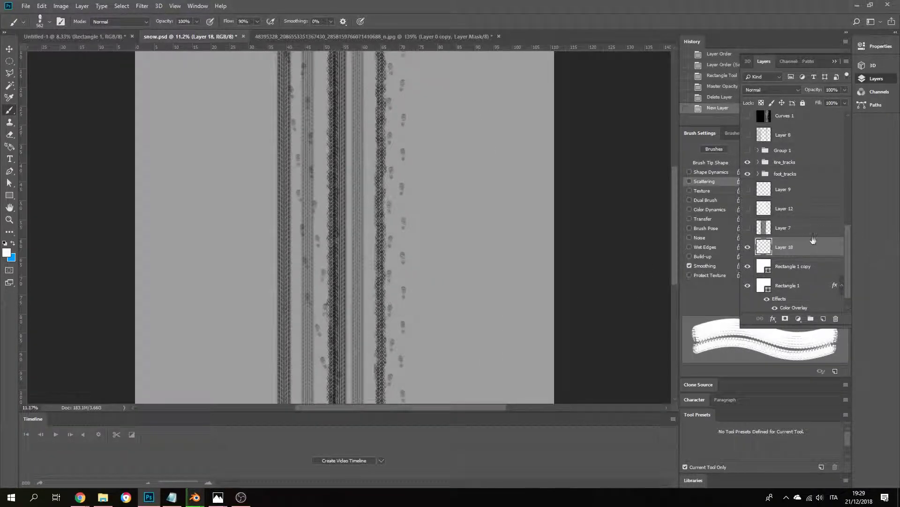
{"action": "left_click", "coordinate": [835, 61]}
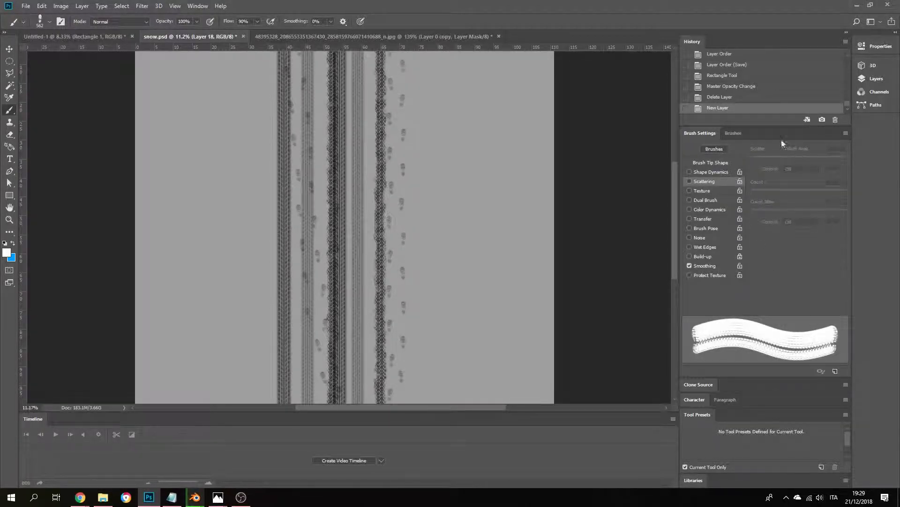
Raise the footprint brush tip spacing to 435%, testing and undoing trails along the way
{"action": "left_click", "coordinate": [733, 133]}
{"action": "left_click", "coordinate": [708, 133]}
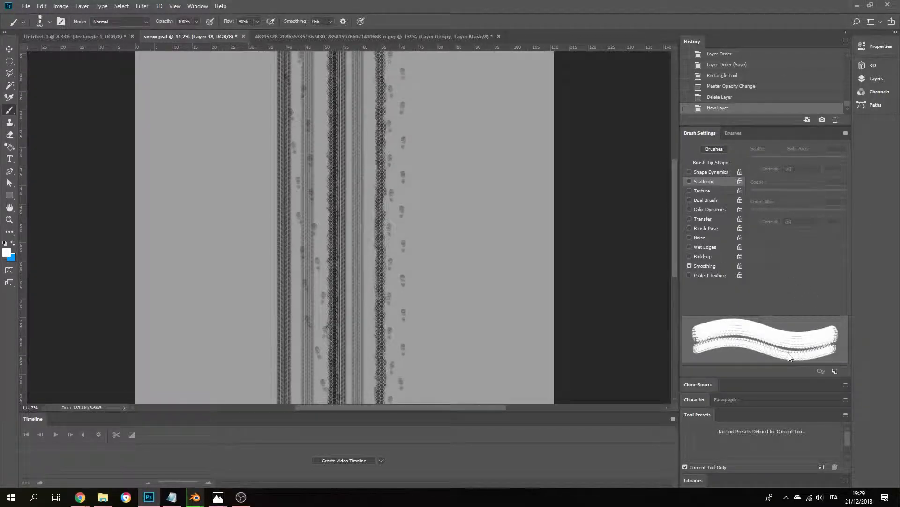
{"action": "left_click", "coordinate": [721, 163]}
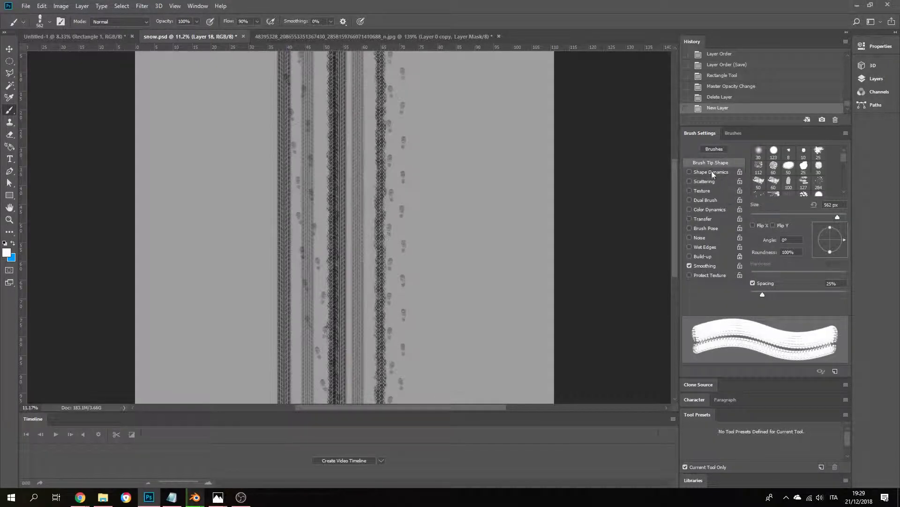
{"action": "left_click_drag", "start_coordinate": [764, 293], "coordinate": [821, 292]}
{"action": "mouse_move", "coordinate": [496, 338]}
{"action": "left_mouse_down"}
{"action": "mouse_move", "coordinate": [517, 193]}
{"action": "mouse_move", "coordinate": [502, 121]}
{"action": "left_mouse_up"}
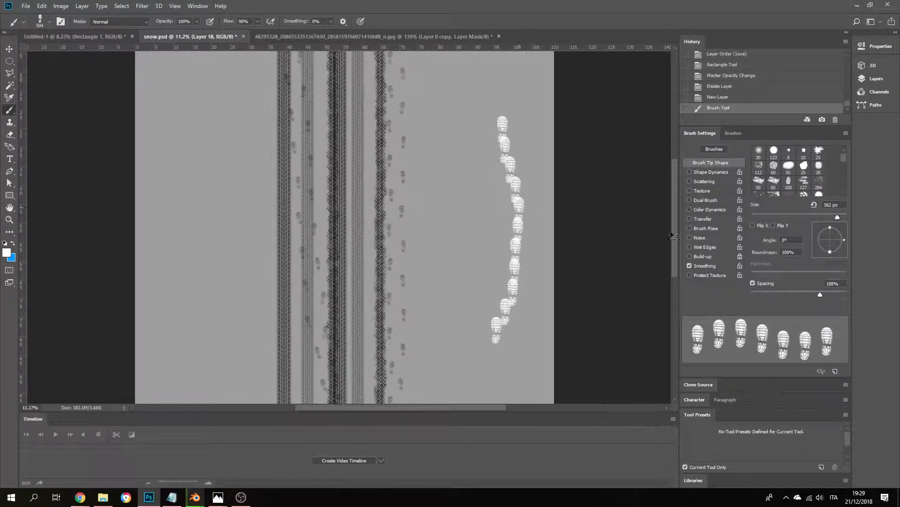
{"action": "key", "text": "ctrl+z"}
{"action": "left_click_drag", "start_coordinate": [823, 292], "coordinate": [832, 291]}
{"action": "mouse_move", "coordinate": [475, 347]}
{"action": "left_mouse_down"}
{"action": "mouse_move", "coordinate": [490, 310]}
{"action": "mouse_move", "coordinate": [502, 169]}
{"action": "mouse_move", "coordinate": [496, 107]}
{"action": "left_mouse_up"}
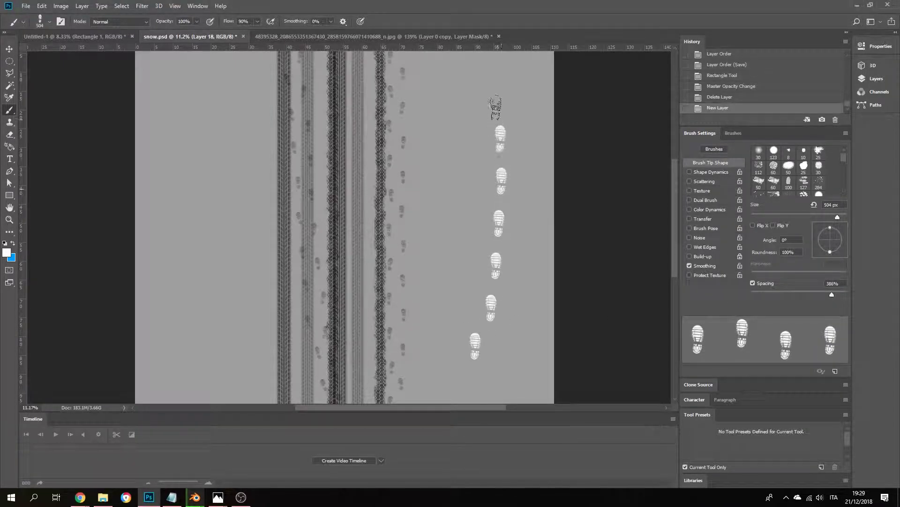
{"action": "key", "text": "ctrl+z"}
{"action": "left_click_drag", "start_coordinate": [832, 294], "coordinate": [835, 294]}
{"action": "left_click_drag", "start_coordinate": [468, 279], "coordinate": [482, 125]}
{"action": "key", "text": "ctrl+z"}
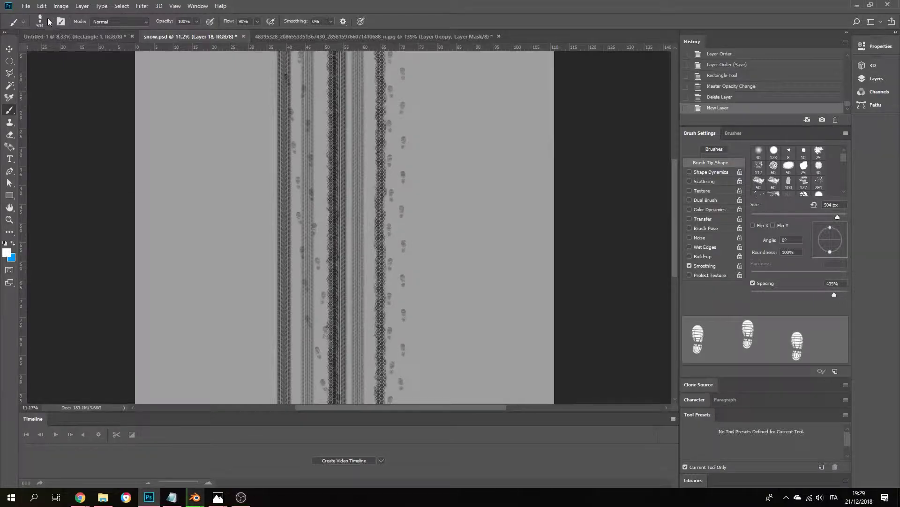
Shrink the footprints brush from 504 px to 275 px and test an undone trail
{"action": "left_click", "coordinate": [49, 21]}
{"action": "left_click_drag", "start_coordinate": [105, 50], "coordinate": [99, 56]}
{"action": "left_click_drag", "start_coordinate": [462, 290], "coordinate": [462, 120]}
{"action": "key", "text": "ctrl+z"}
{"action": "scroll", "coordinate": [467, 322], "scroll_direction": "up", "scroll_amount": 3}
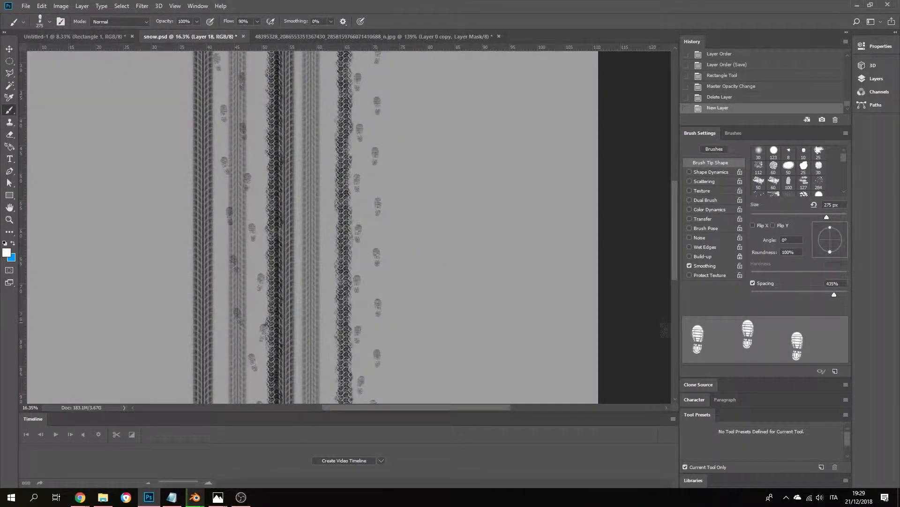
Set the painting colour to black (000000) and test two undone footprint trails
{"action": "left_click", "coordinate": [7, 253]}
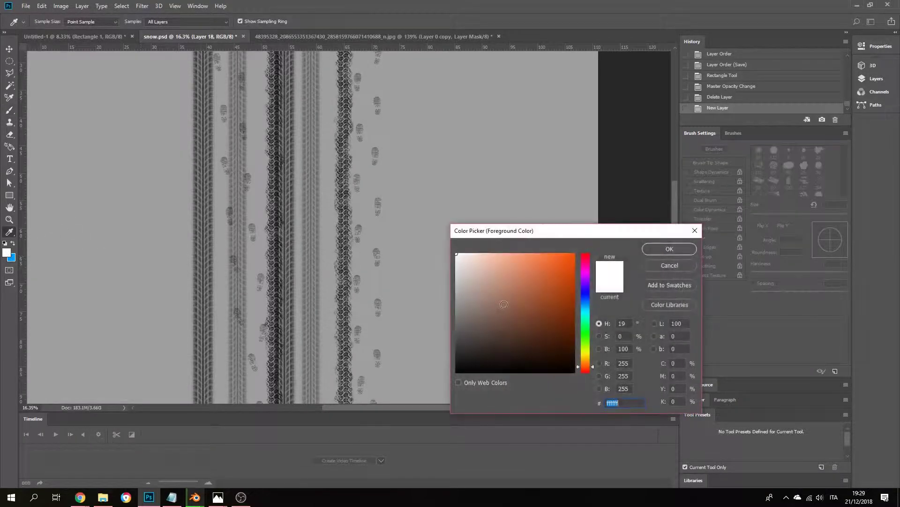
{"action": "type", "text": "000000"}
{"action": "key", "text": "Return"}
{"action": "left_click_drag", "start_coordinate": [460, 360], "coordinate": [450, 91]}
{"action": "key", "text": "ctrl+z"}
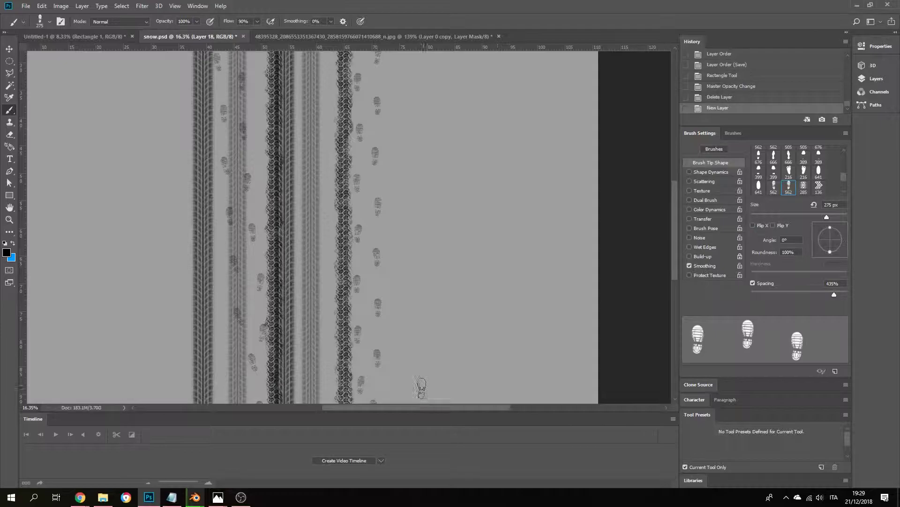
{"action": "left_click_drag", "start_coordinate": [417, 390], "coordinate": [409, 117]}
{"action": "key", "text": "ctrl+z"}
Enable Shape Dynamics with 2% angle jitter, testing and undoing trails
{"action": "left_click", "coordinate": [690, 181]}
{"action": "left_click", "coordinate": [703, 172]}
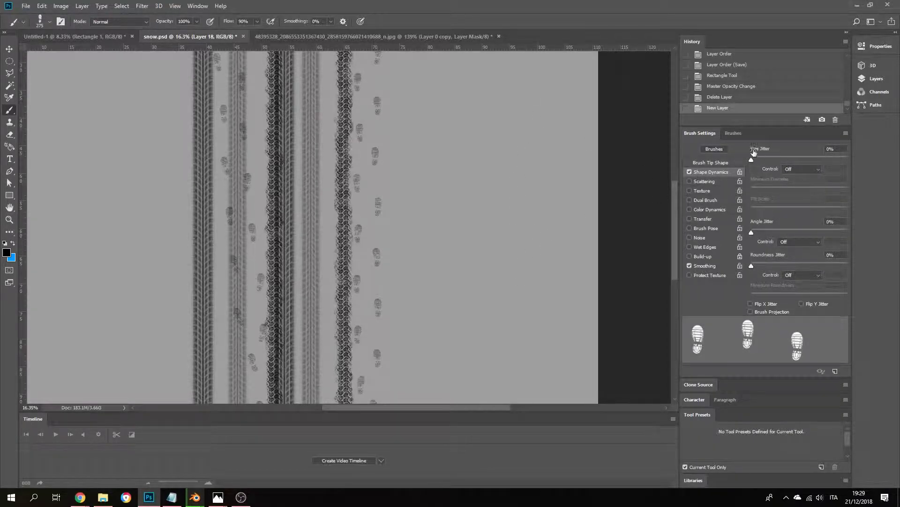
{"action": "left_click_drag", "start_coordinate": [750, 232], "coordinate": [752, 231]}
{"action": "left_click_drag", "start_coordinate": [752, 232], "coordinate": [754, 231]}
{"action": "mouse_move", "coordinate": [543, 361]}
{"action": "left_mouse_down"}
{"action": "mouse_move", "coordinate": [532, 162]}
{"action": "mouse_move", "coordinate": [541, 89]}
{"action": "left_mouse_up"}
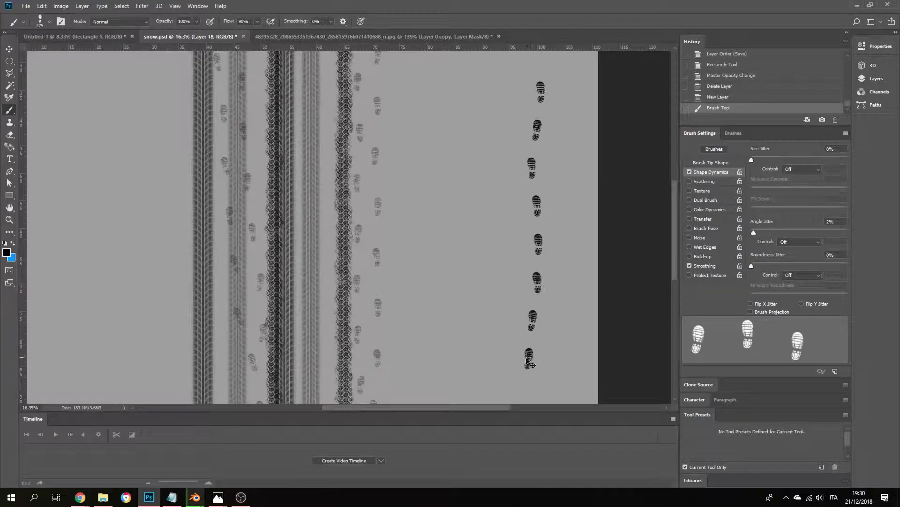
{"action": "key", "text": "ctrl+z"}
{"action": "mouse_move", "coordinate": [494, 385]}
{"action": "left_mouse_down"}
{"action": "mouse_move", "coordinate": [485, 281]}
{"action": "mouse_move", "coordinate": [494, 71]}
{"action": "left_mouse_up"}
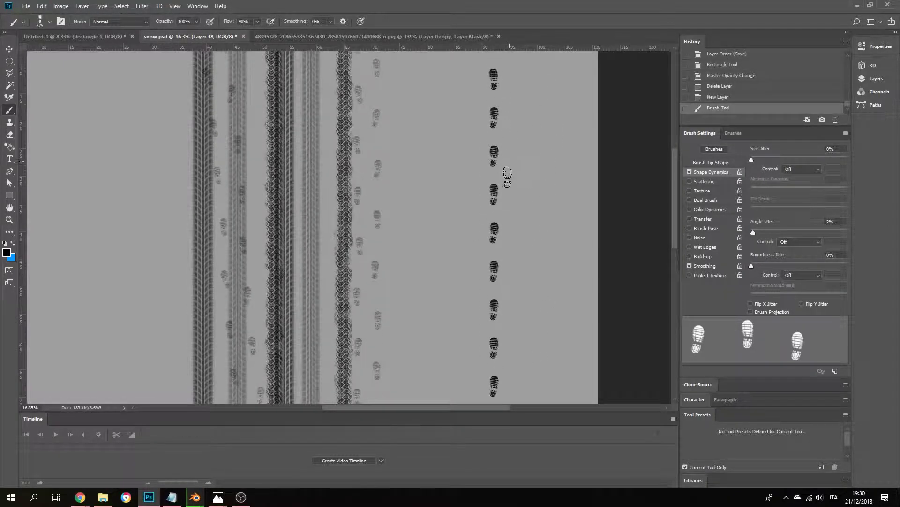
{"action": "key", "text": "ctrl+z"}
{"action": "scroll", "coordinate": [527, 264], "scroll_direction": "down", "scroll_amount": 1}
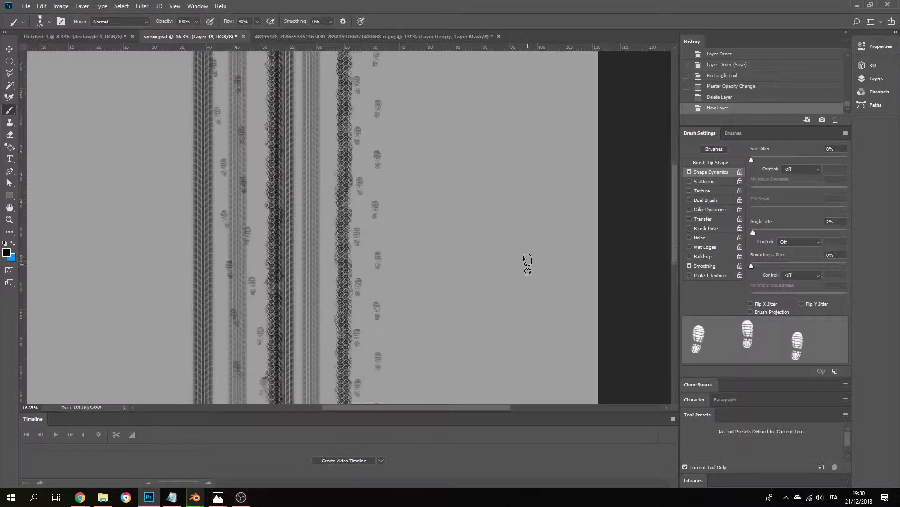
Enable Scattering, try 113% with test trails, then settle on 34% scatter
{"action": "left_click", "coordinate": [702, 182]}
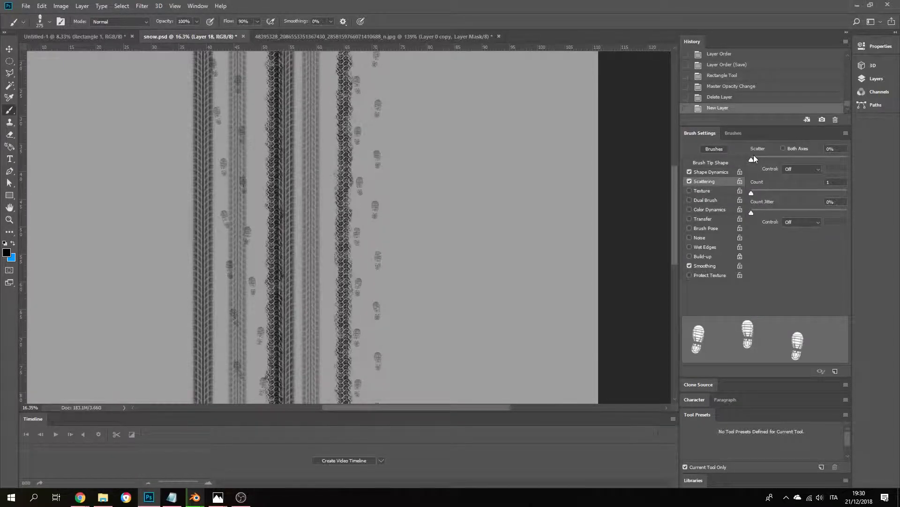
{"action": "left_click_drag", "start_coordinate": [753, 156], "coordinate": [760, 156]}
{"action": "left_click_drag", "start_coordinate": [534, 319], "coordinate": [538, 46]}
{"action": "key", "text": "ctrl+z"}
{"action": "mouse_move", "coordinate": [533, 340]}
{"action": "left_mouse_down"}
{"action": "mouse_move", "coordinate": [523, 308]}
{"action": "mouse_move", "coordinate": [525, 65]}
{"action": "left_mouse_up"}
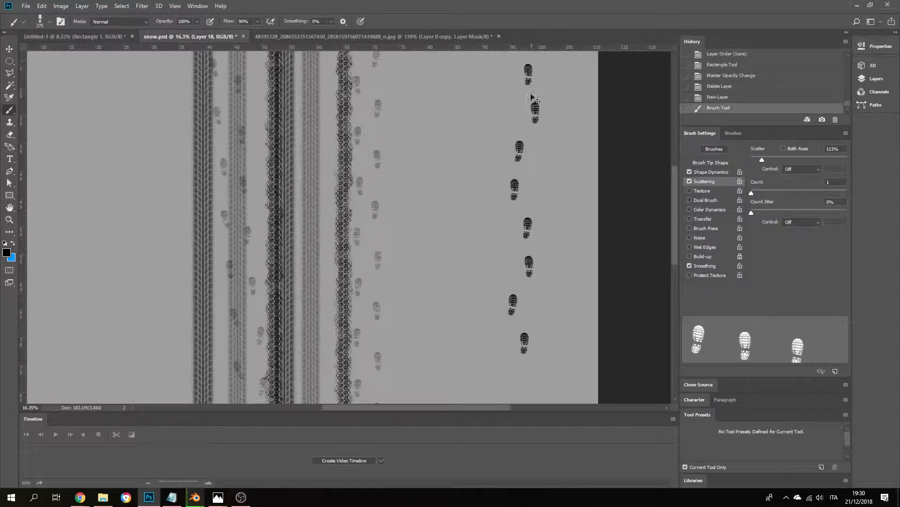
{"action": "key", "text": "ctrl+z"}
{"action": "left_click_drag", "start_coordinate": [526, 375], "coordinate": [524, 52]}
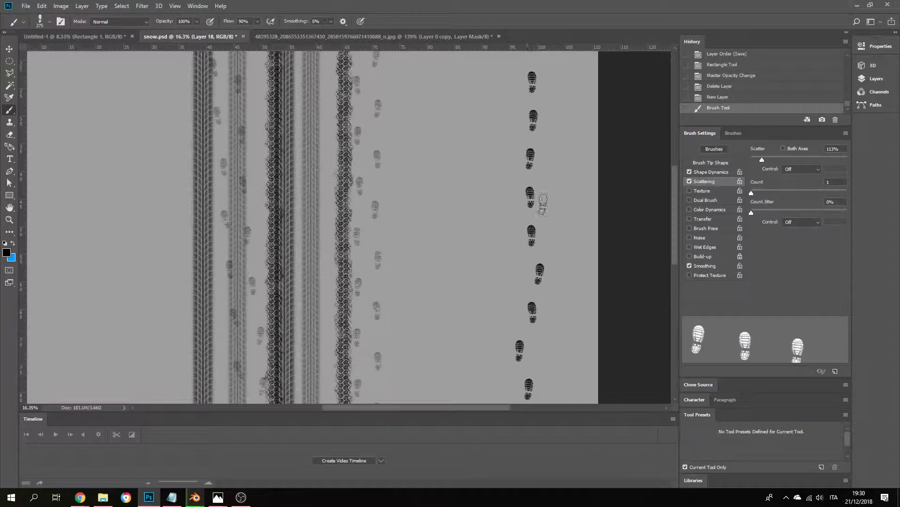
{"action": "key", "text": "ctrl+z"}
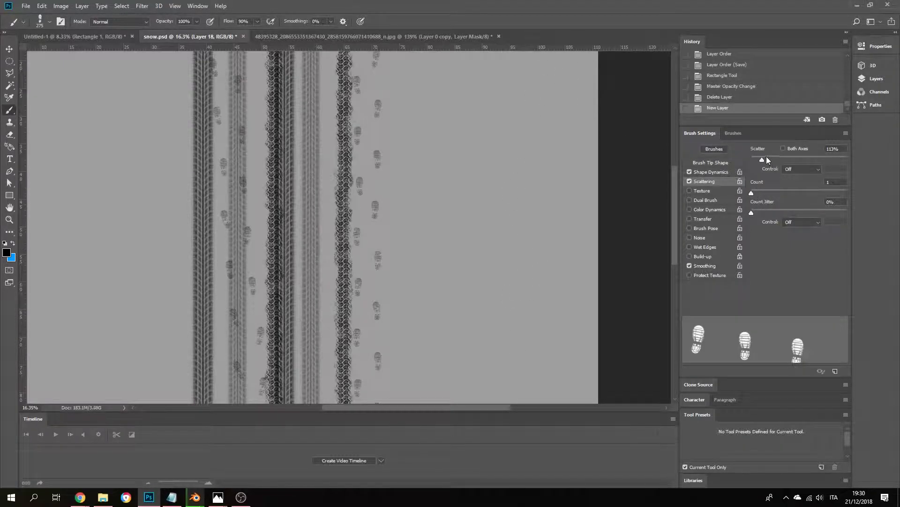
{"action": "left_click_drag", "start_coordinate": [766, 158], "coordinate": [755, 158]}
{"action": "left_click_drag", "start_coordinate": [538, 327], "coordinate": [536, 87]}
{"action": "key", "text": "ctrl+z"}
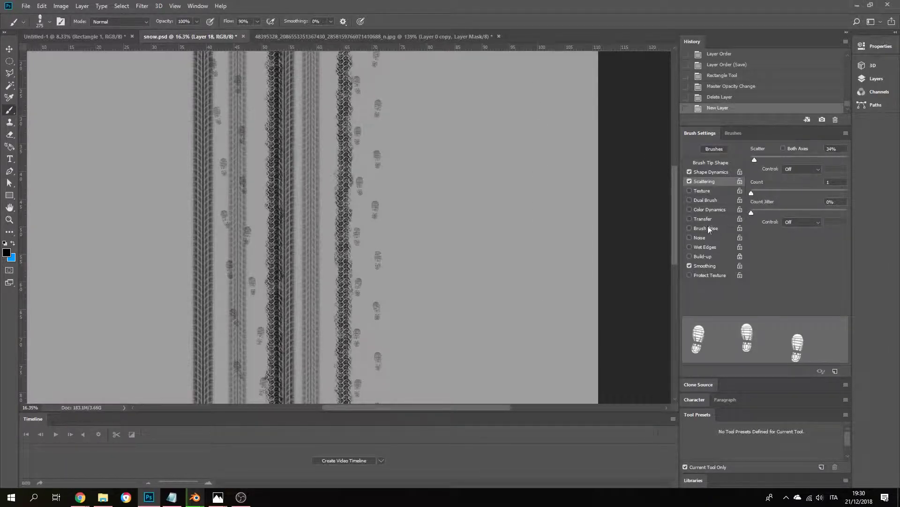
Enable Dual Brush with the 283 tip at 455 px, then paint and undo a test trail
{"action": "left_click", "coordinate": [698, 200]}
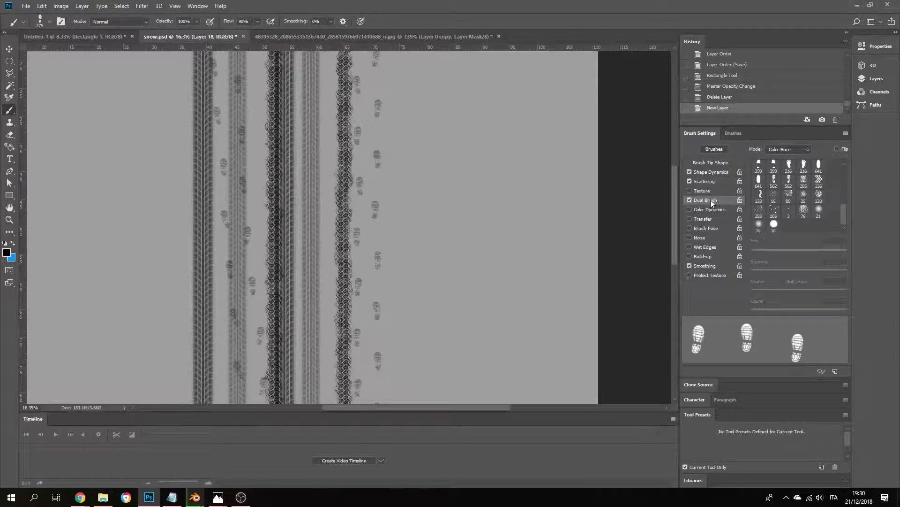
{"action": "left_click", "coordinate": [756, 212]}
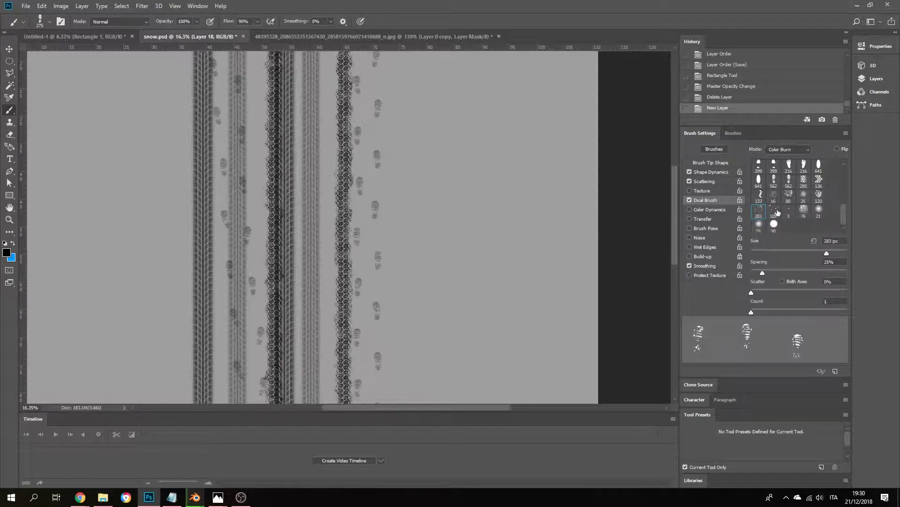
{"action": "mouse_move", "coordinate": [827, 253]}
{"action": "left_mouse_down"}
{"action": "mouse_move", "coordinate": [805, 252]}
{"action": "mouse_move", "coordinate": [835, 252]}
{"action": "left_mouse_up"}
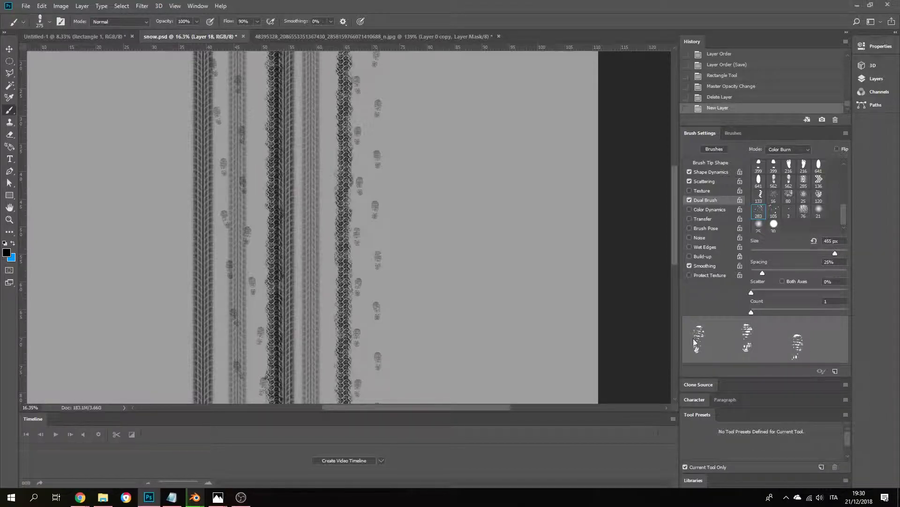
{"action": "left_click_drag", "start_coordinate": [544, 328], "coordinate": [541, 114]}
{"action": "key", "text": "ctrl+z"}
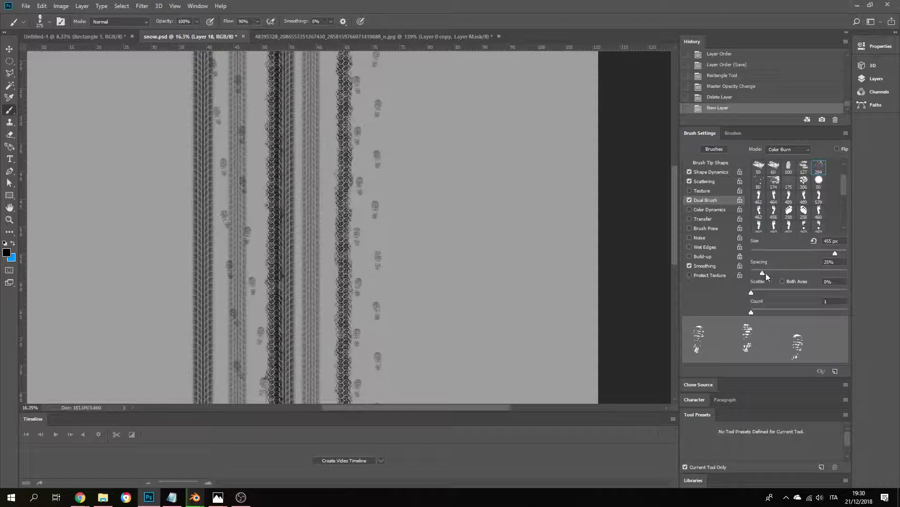
Switch the dual brush to the 306 tip at 337 px
{"action": "mouse_move", "coordinate": [810, 256]}
{"action": "left_mouse_down"}
{"action": "mouse_move", "coordinate": [751, 255]}
{"action": "mouse_move", "coordinate": [854, 244]}
{"action": "mouse_move", "coordinate": [833, 252]}
{"action": "left_mouse_up"}
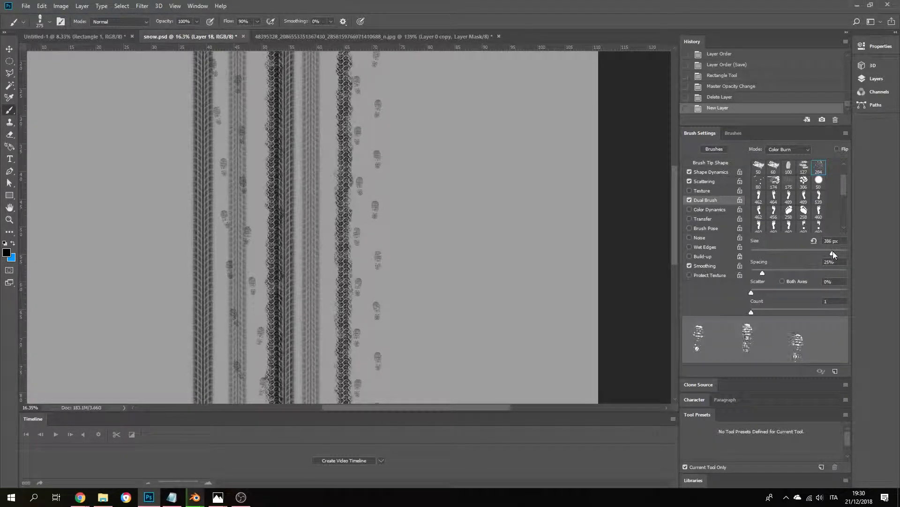
{"action": "left_click", "coordinate": [804, 184]}
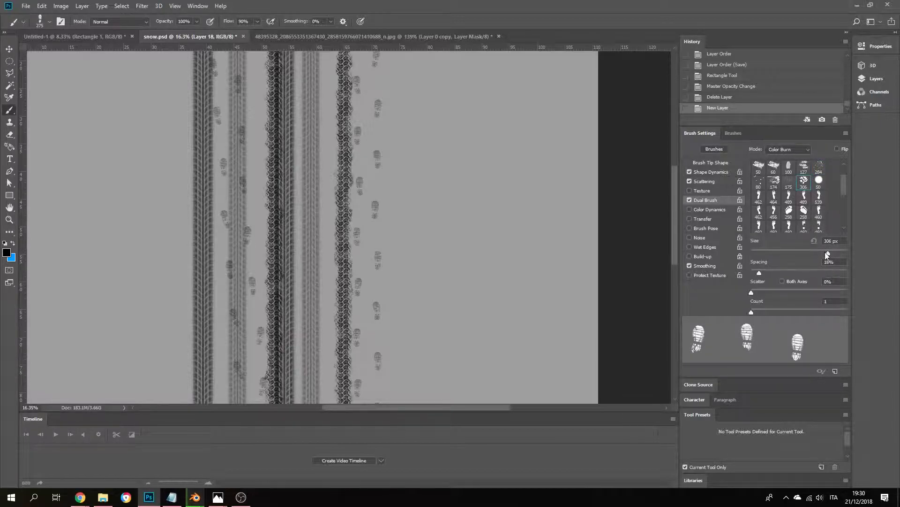
{"action": "mouse_move", "coordinate": [828, 254]}
{"action": "left_mouse_down"}
{"action": "mouse_move", "coordinate": [817, 251]}
{"action": "mouse_move", "coordinate": [829, 255]}
{"action": "left_mouse_up"}
Paint two textured test footprint trails and undo each one
{"action": "left_click_drag", "start_coordinate": [568, 349], "coordinate": [570, 118]}
{"action": "scroll", "coordinate": [616, 240], "scroll_direction": "up", "scroll_amount": 3}
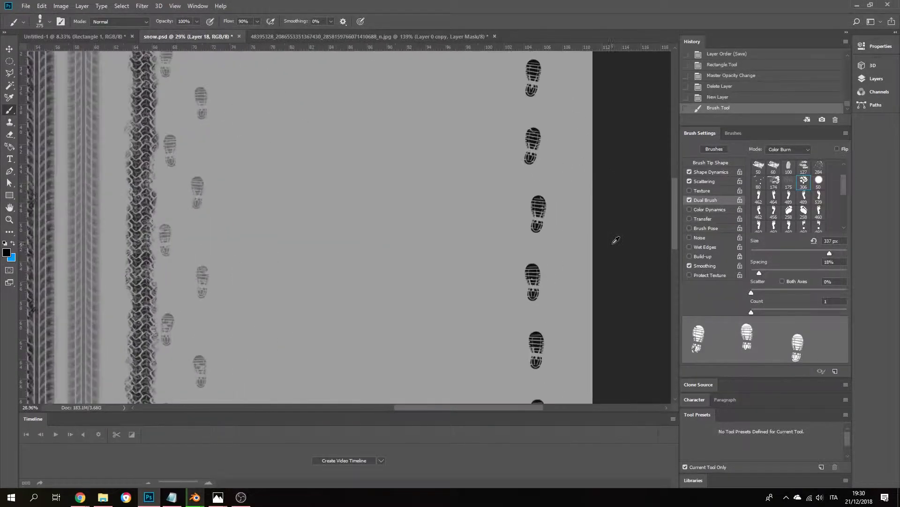
{"action": "scroll", "coordinate": [581, 230], "scroll_direction": "up", "scroll_amount": 2}
{"action": "scroll", "coordinate": [565, 337], "scroll_direction": "down", "scroll_amount": 1}
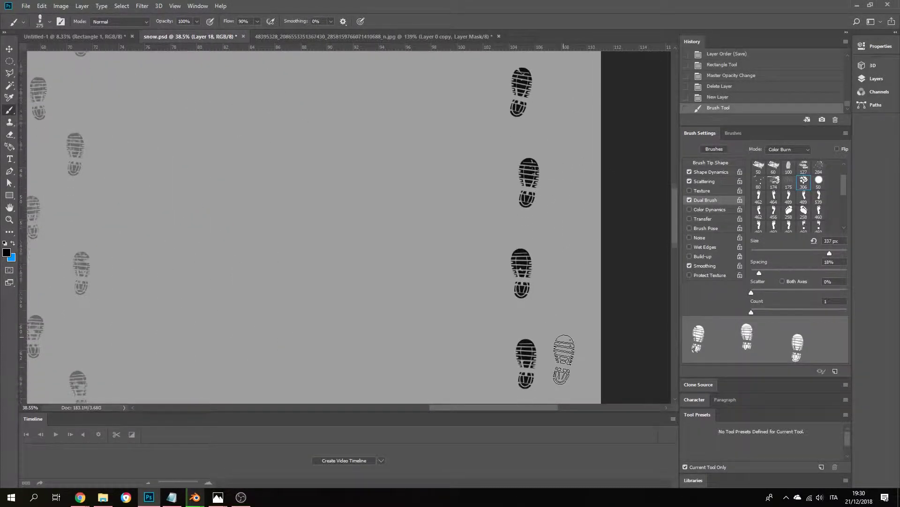
{"action": "scroll", "coordinate": [558, 347], "scroll_direction": "down", "scroll_amount": 2}
{"action": "key", "text": "ctrl+z"}
{"action": "mouse_move", "coordinate": [458, 354]}
{"action": "left_mouse_down"}
{"action": "mouse_move", "coordinate": [447, 264]}
{"action": "mouse_move", "coordinate": [462, 100]}
{"action": "left_mouse_up"}
{"action": "key", "text": "ctrl+z"}
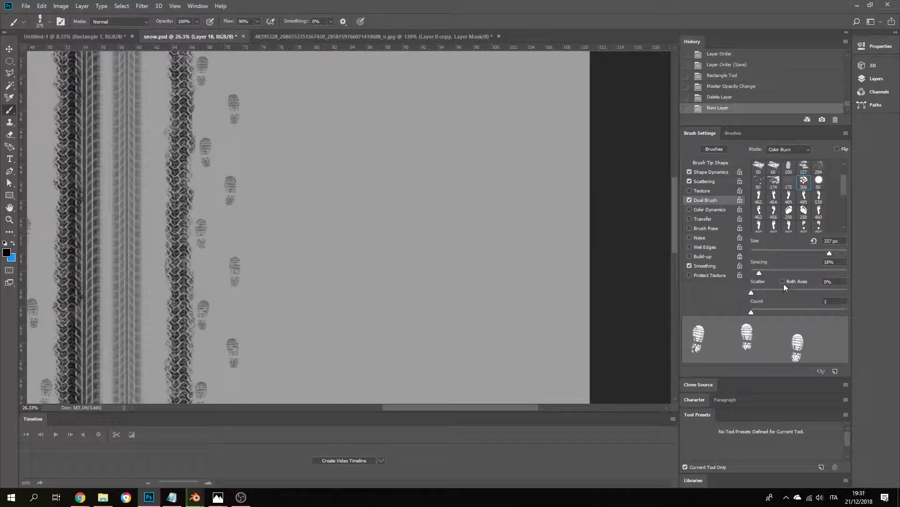
Shrink the dual brush size from about 182 px to 178 px
{"action": "left_click_drag", "start_coordinate": [824, 255], "coordinate": [818, 253]}
{"action": "left_click_drag", "start_coordinate": [492, 312], "coordinate": [486, 65]}
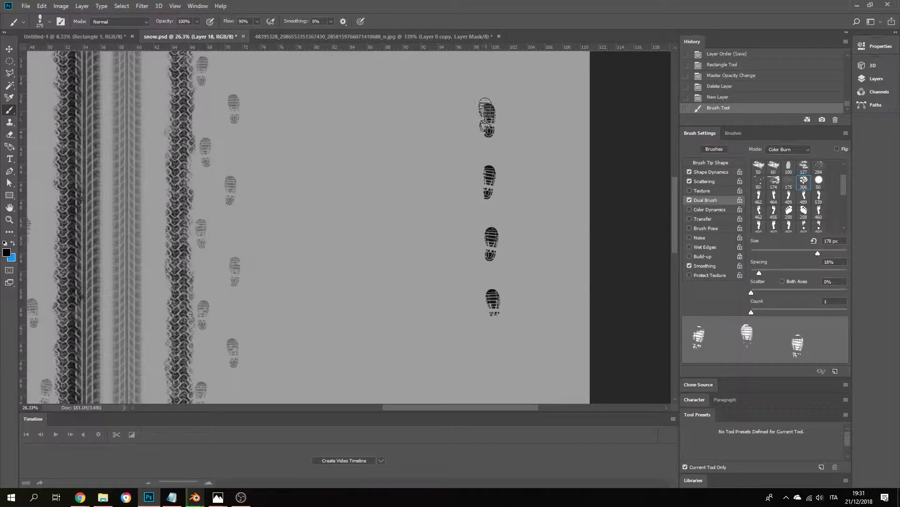
{"action": "scroll", "coordinate": [520, 197], "scroll_direction": "down", "scroll_amount": 5, "text": "alt"}
{"action": "key", "text": "ctrl+z"}
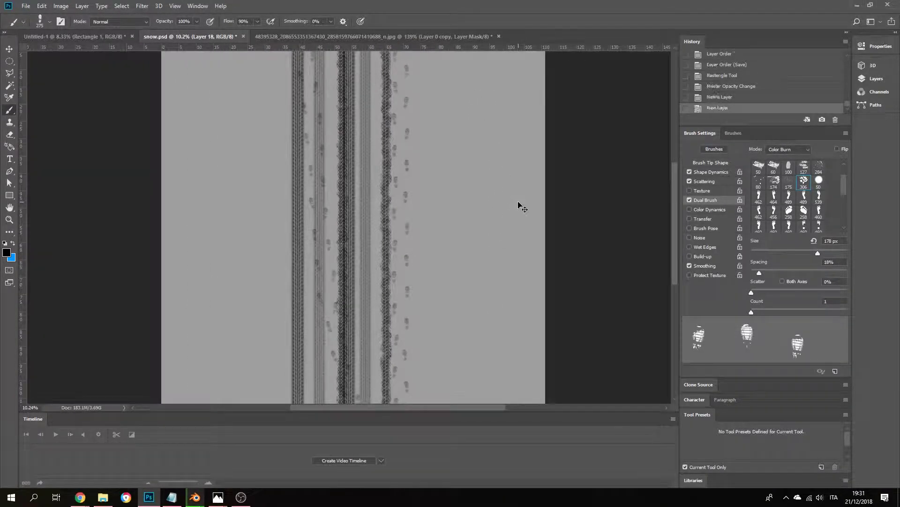
{"action": "left_click", "coordinate": [512, 246]}
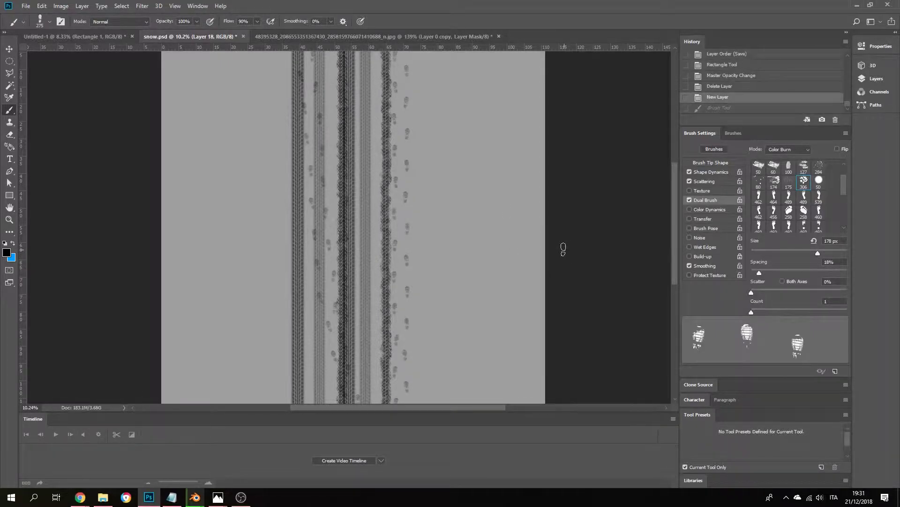
{"action": "key", "text": "alt+z"}
{"action": "left_click", "coordinate": [885, 22]}
{"action": "mouse_move", "coordinate": [222, 498]}
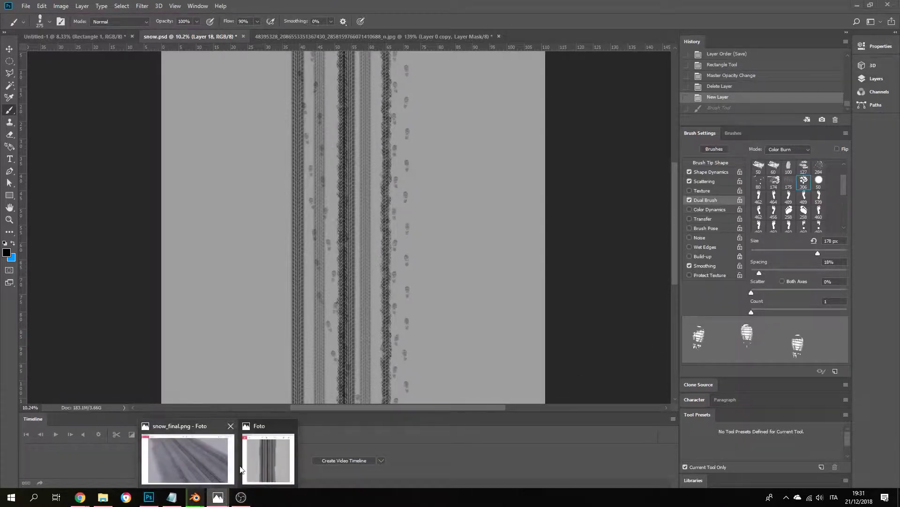
{"action": "left_click", "coordinate": [204, 464]}
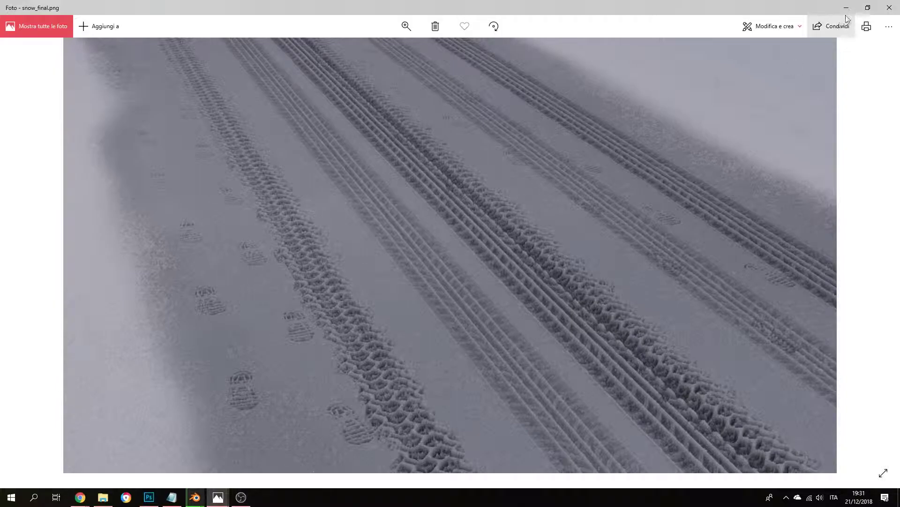
{"action": "left_click", "coordinate": [890, 7]}
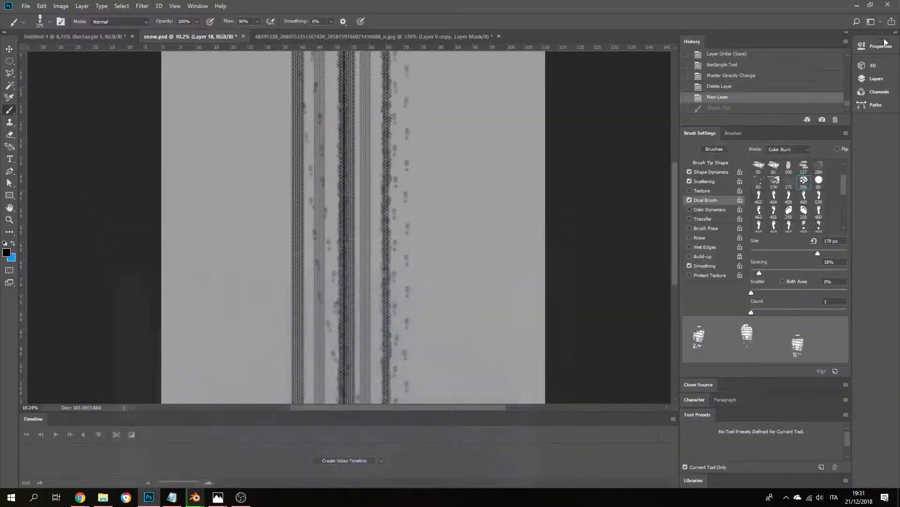
Make Layer 7's darker snow band visible and select Layer 7
{"action": "left_click", "coordinate": [874, 78]}
{"action": "scroll", "coordinate": [792, 238], "scroll_direction": "down", "scroll_amount": 1}
{"action": "left_click", "coordinate": [749, 209]}
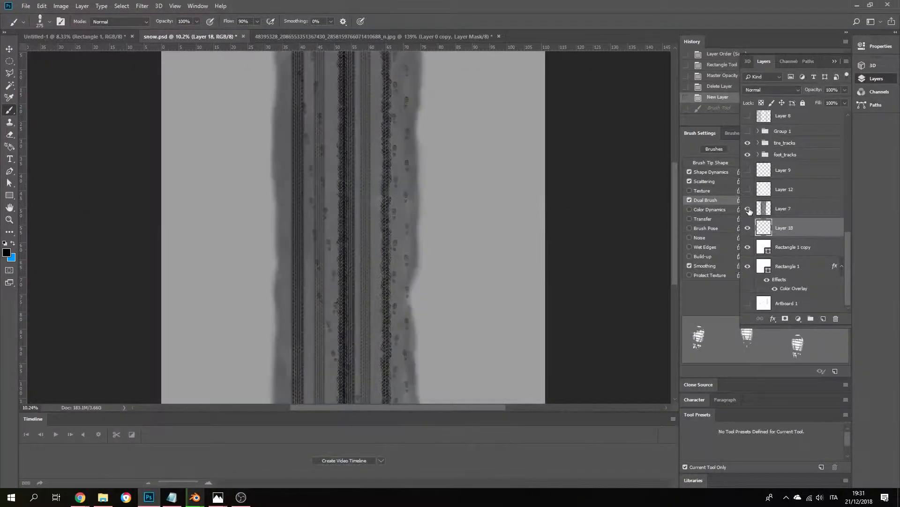
{"action": "left_click", "coordinate": [748, 209]}
{"action": "left_click", "coordinate": [748, 209]}
{"action": "left_click", "coordinate": [800, 209]}
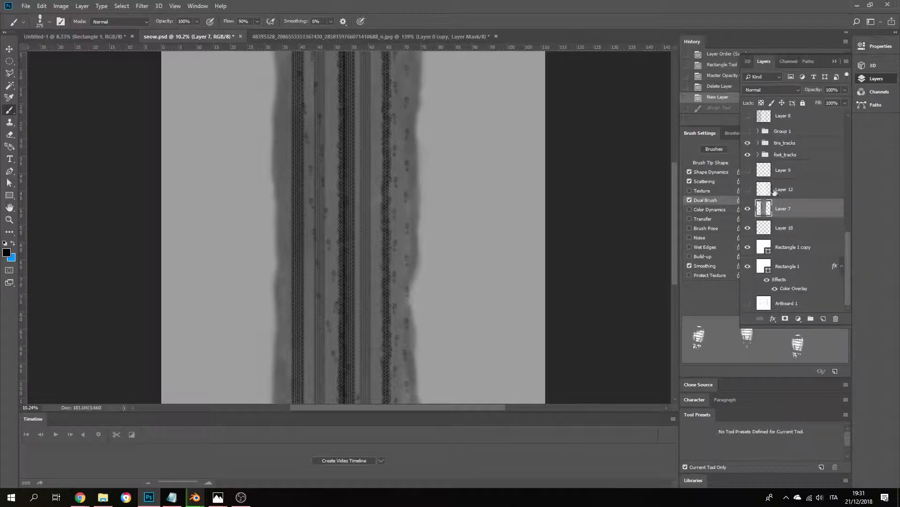
{"action": "scroll", "coordinate": [817, 191], "scroll_direction": "up", "scroll_amount": 1}
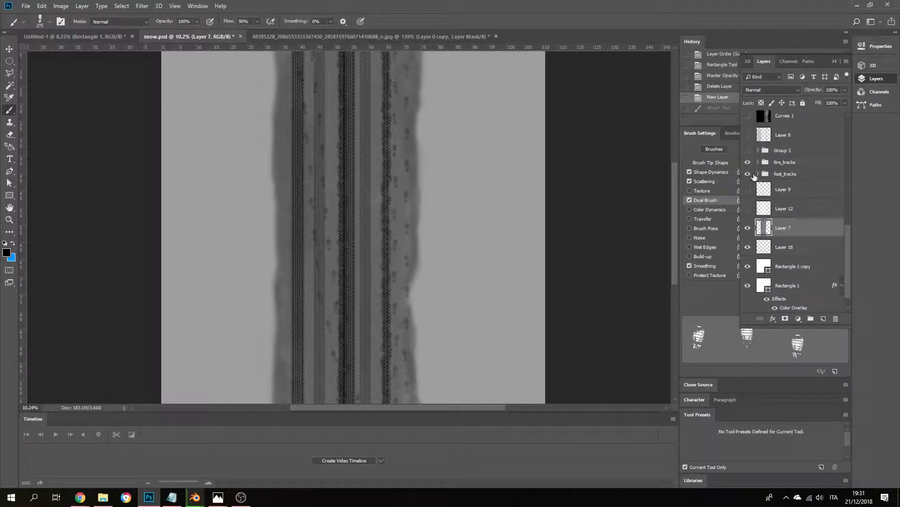
Compare the tire_tracks group hidden and faded, then restore it to 100% opacity and collapse it
{"action": "left_click", "coordinate": [779, 163]}
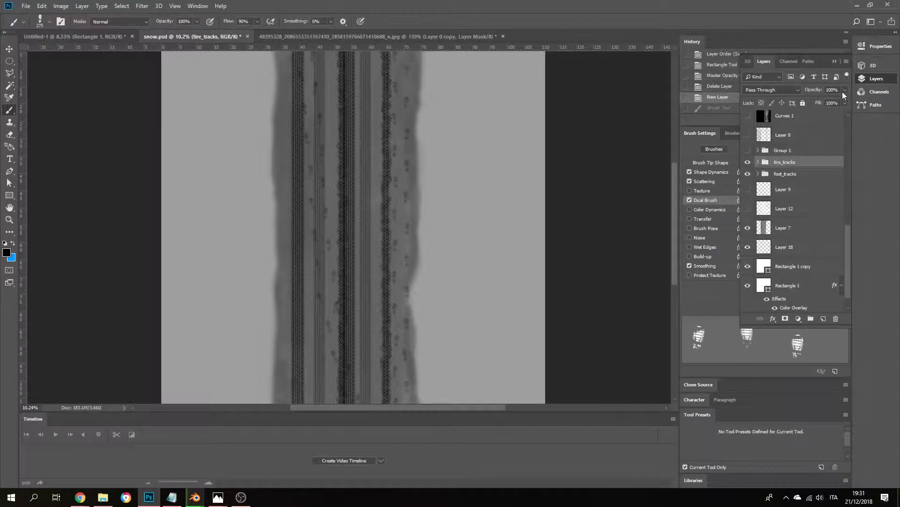
{"action": "left_click", "coordinate": [759, 162]}
{"action": "left_click", "coordinate": [748, 163]}
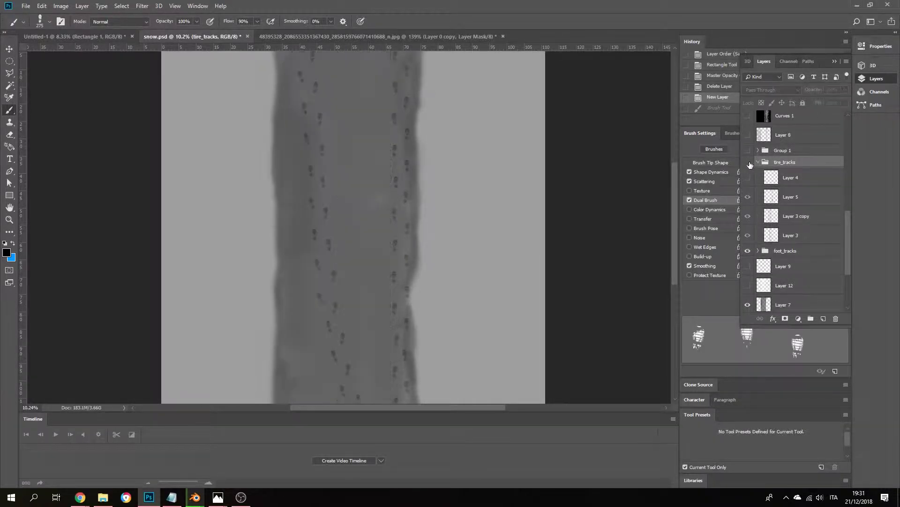
{"action": "left_click", "coordinate": [749, 163]}
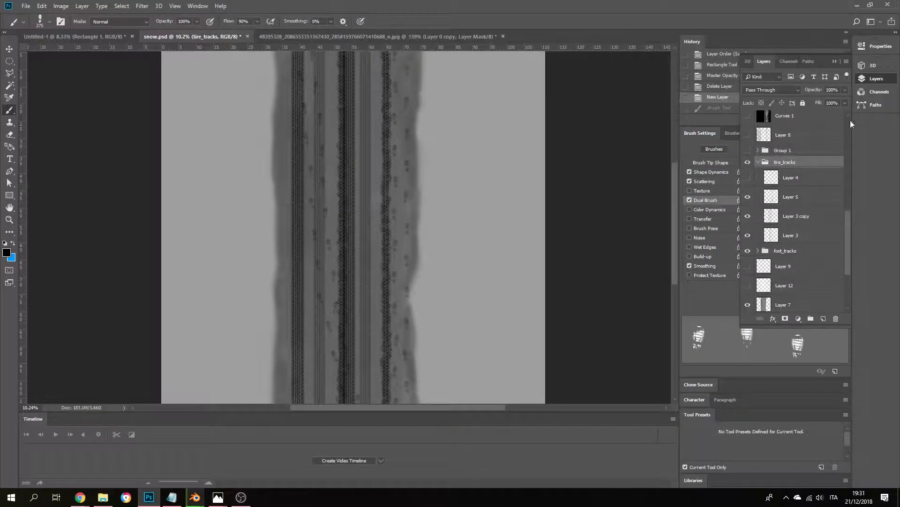
{"action": "left_click_drag", "start_coordinate": [835, 98], "coordinate": [828, 99]}
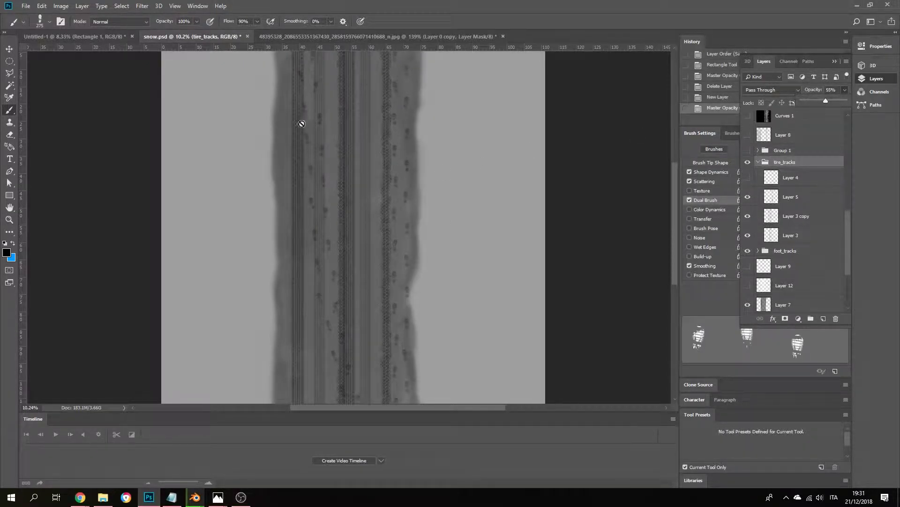
{"action": "left_click_drag", "start_coordinate": [827, 101], "coordinate": [876, 172]}
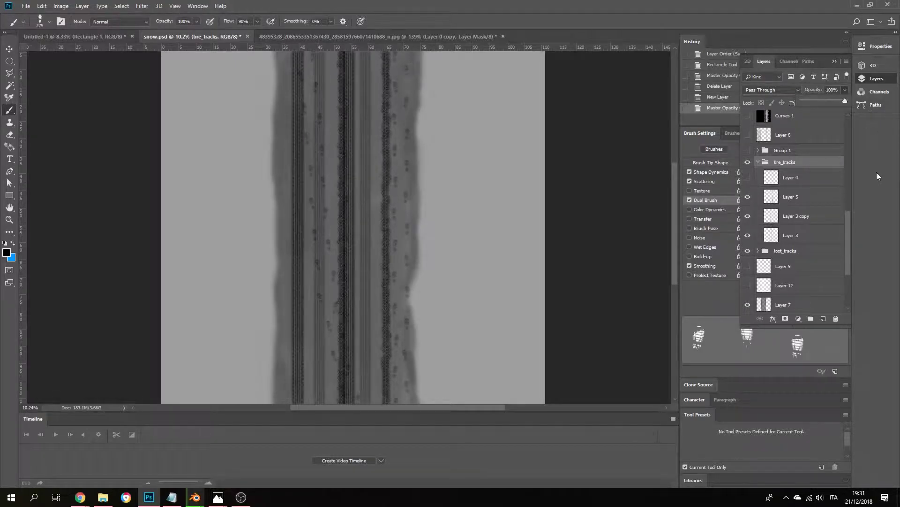
{"action": "left_click", "coordinate": [756, 163]}
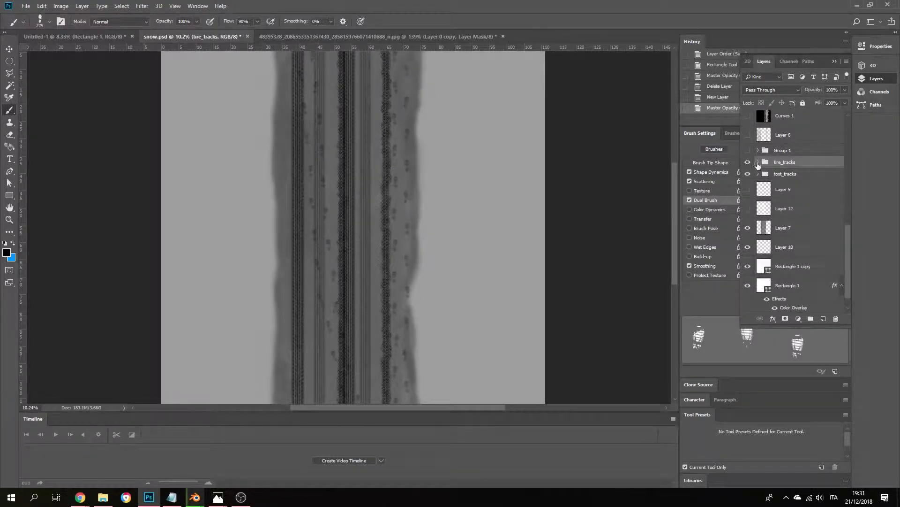
Turn on Layer 15, Layer 10 and Layer 13 copy, toggling Layer 13 copy to compare
{"action": "scroll", "coordinate": [778, 178], "scroll_direction": "up", "scroll_amount": 6}
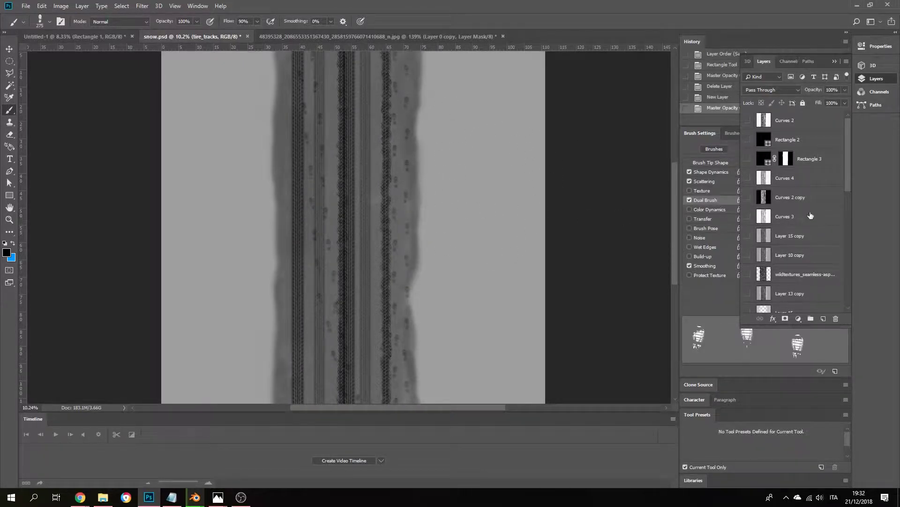
{"action": "scroll", "coordinate": [811, 215], "scroll_direction": "down", "scroll_amount": 1}
{"action": "scroll", "coordinate": [751, 255], "scroll_direction": "down", "scroll_amount": 2}
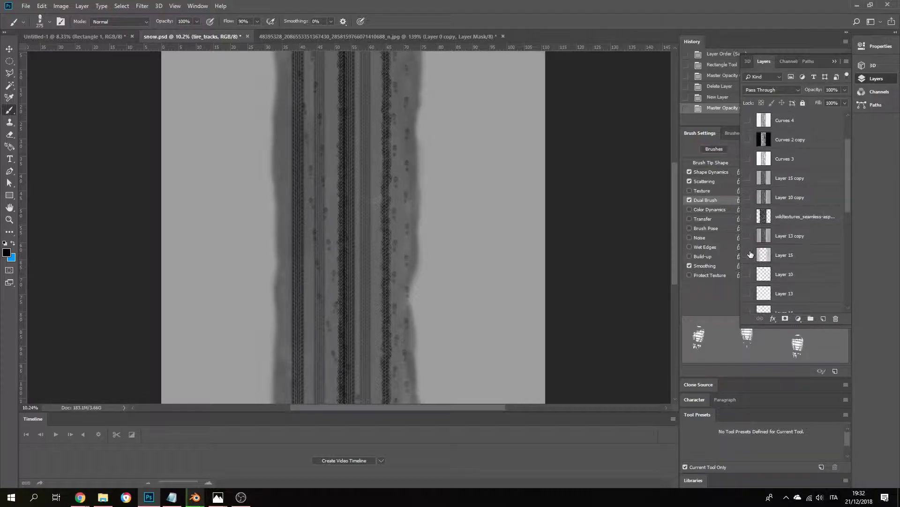
{"action": "left_click", "coordinate": [748, 256]}
{"action": "left_click", "coordinate": [746, 275]}
{"action": "left_click", "coordinate": [748, 236]}
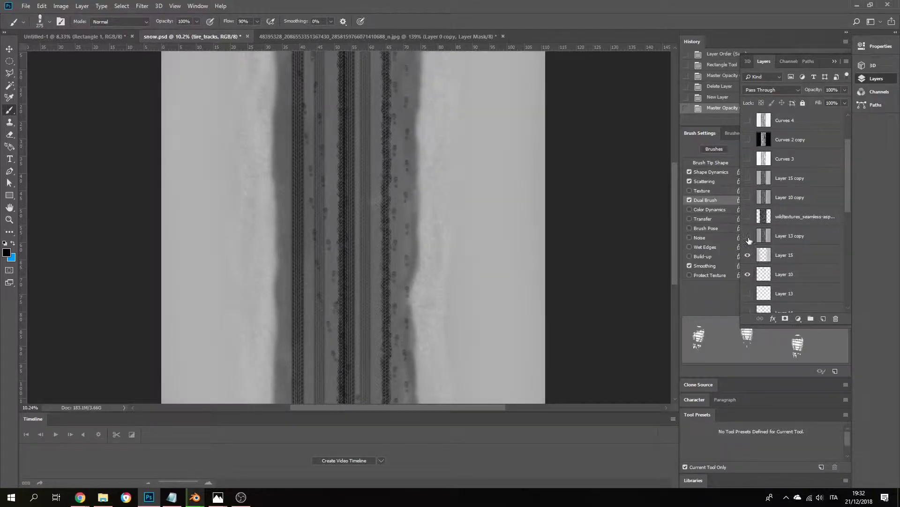
{"action": "left_click", "coordinate": [748, 236]}
{"action": "left_click", "coordinate": [748, 236]}
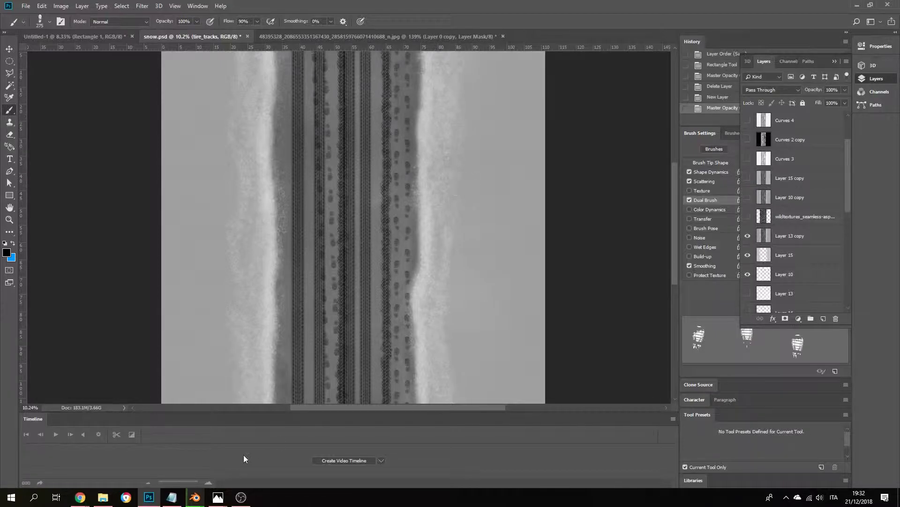
Zoom into the snow_final.png reference in Photos, then close it
{"action": "mouse_move", "coordinate": [217, 496]}
{"action": "left_click", "coordinate": [209, 458]}
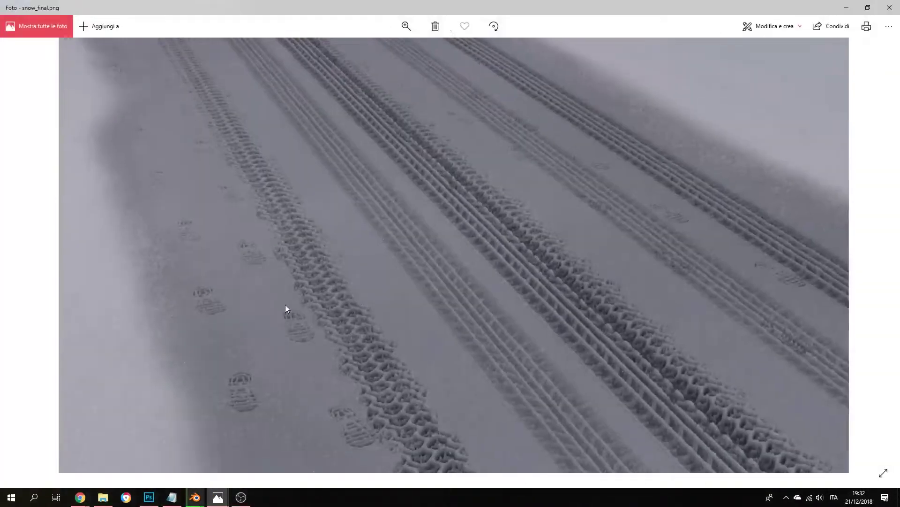
{"action": "scroll", "coordinate": [285, 305], "scroll_direction": "up", "scroll_amount": 2}
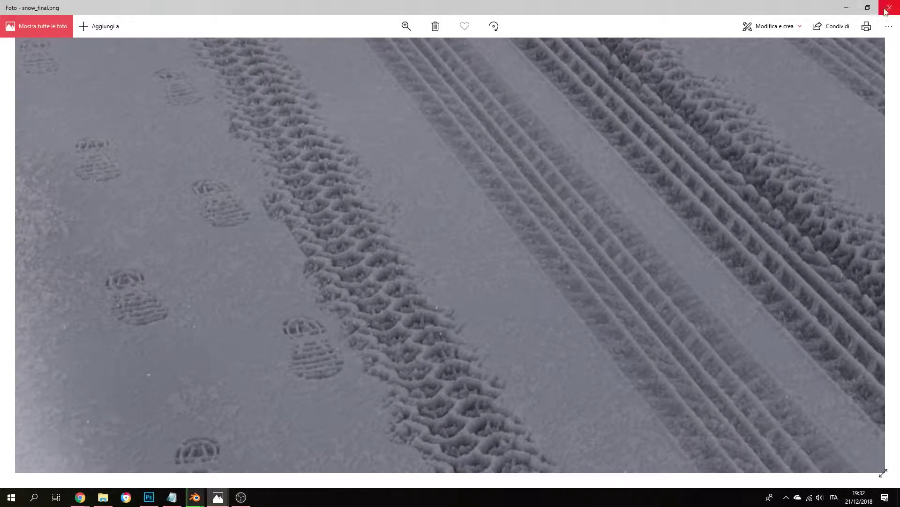
{"action": "left_click", "coordinate": [846, 7]}
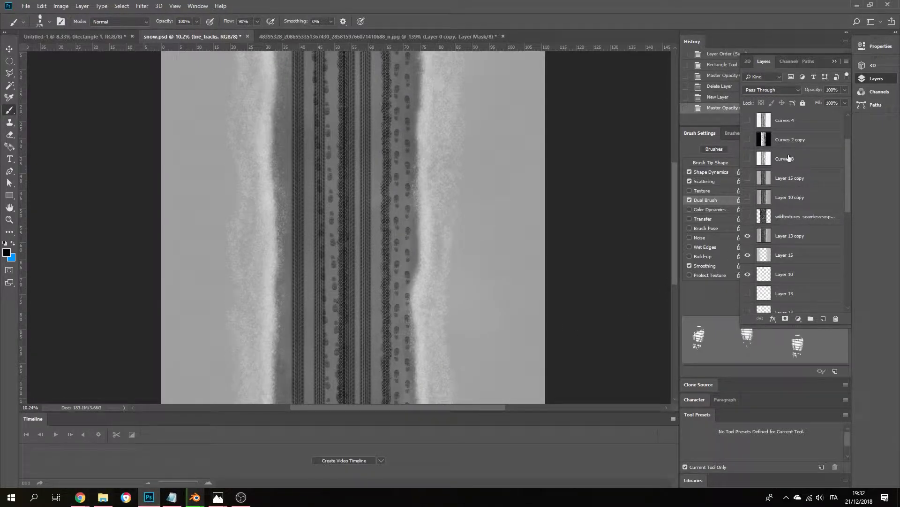
Select the Curves 4 layer and show the new fill or adjustment layer menu
{"action": "scroll", "coordinate": [790, 158], "scroll_direction": "up", "scroll_amount": 3}
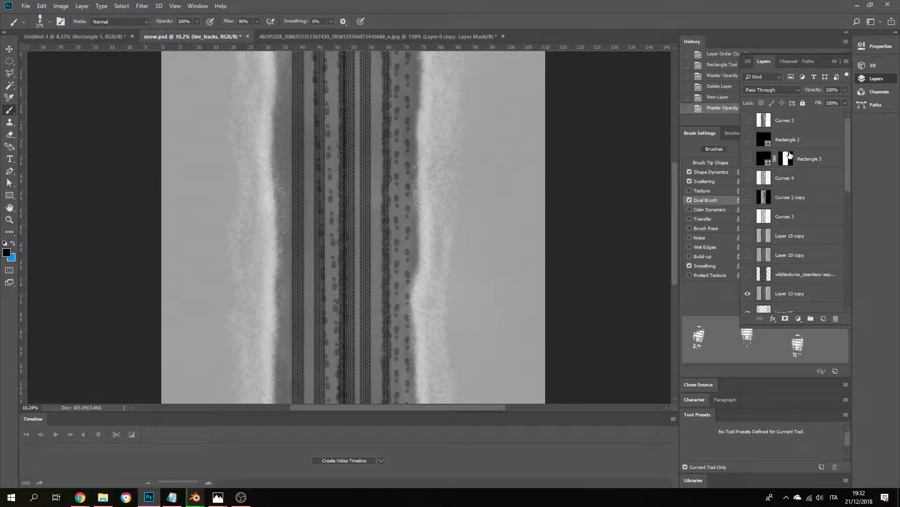
{"action": "left_click", "coordinate": [799, 181]}
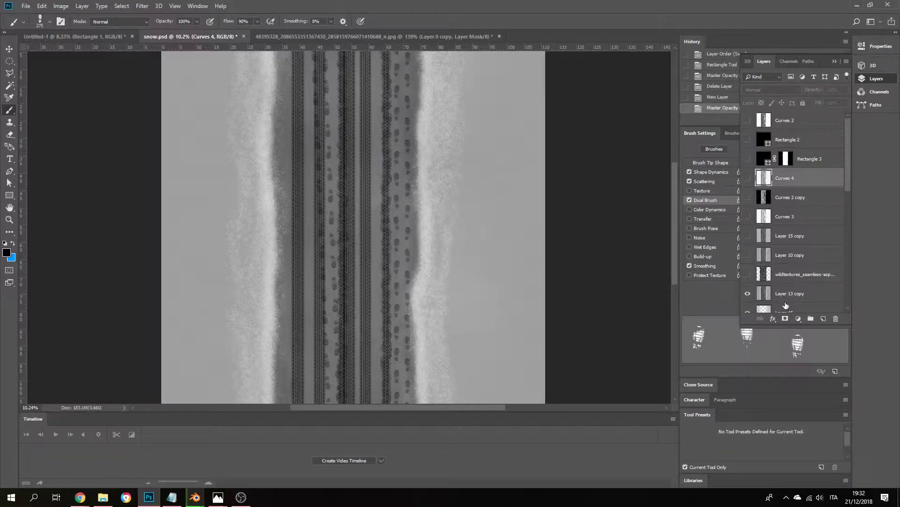
{"action": "left_click", "coordinate": [798, 318]}
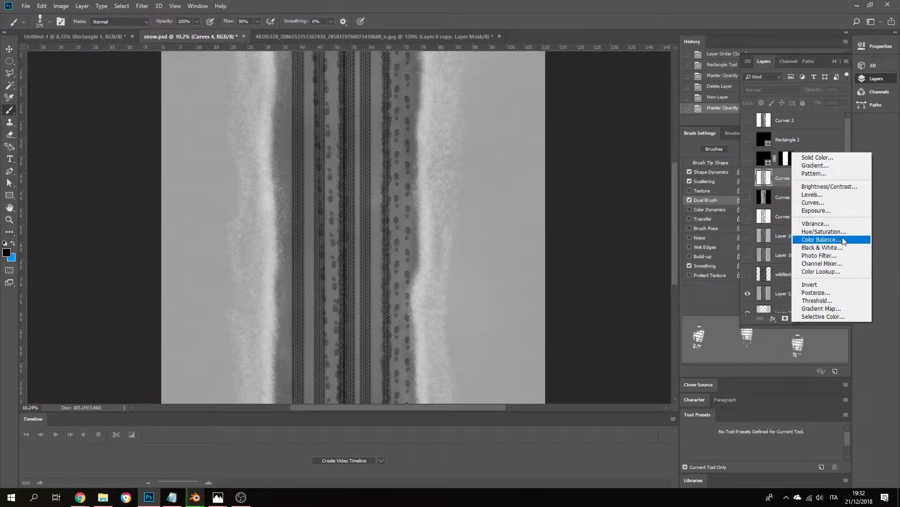
Add a Curves 5 layer with a raised curve brightening the snow, then collapse Properties
{"action": "left_click", "coordinate": [824, 202]}
{"action": "mouse_move", "coordinate": [809, 121]}
{"action": "left_mouse_down"}
{"action": "mouse_move", "coordinate": [810, 102]}
{"action": "mouse_move", "coordinate": [793, 122]}
{"action": "left_mouse_up"}
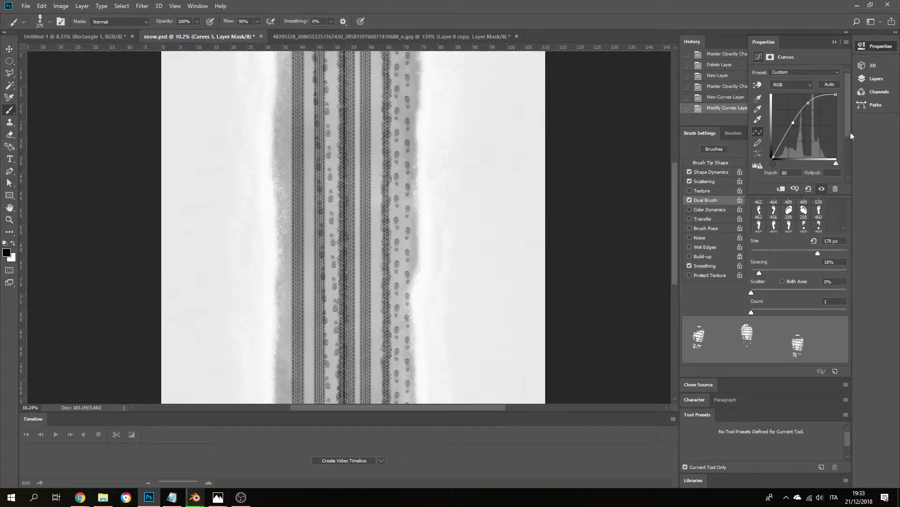
{"action": "left_click", "coordinate": [835, 41]}
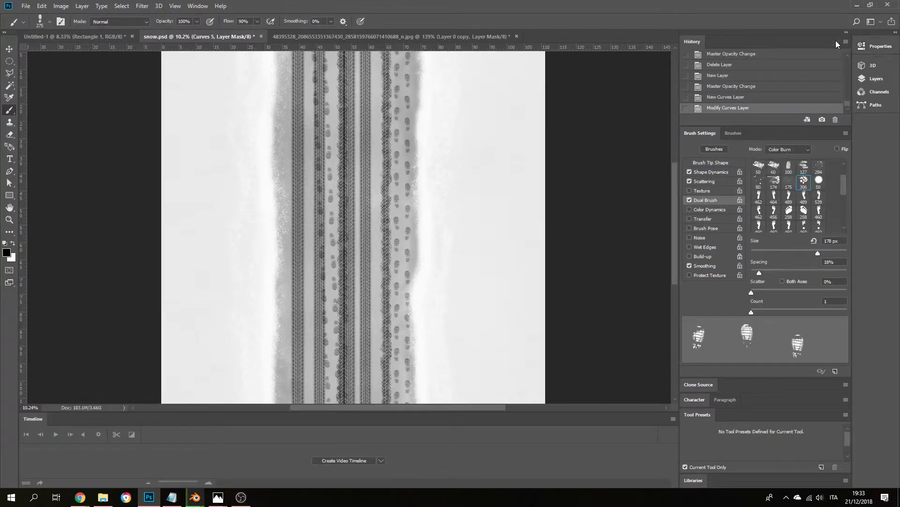
Toggle Rectangle 3 on and off to compare, leaving it visible over the texture
{"action": "left_click", "coordinate": [872, 83]}
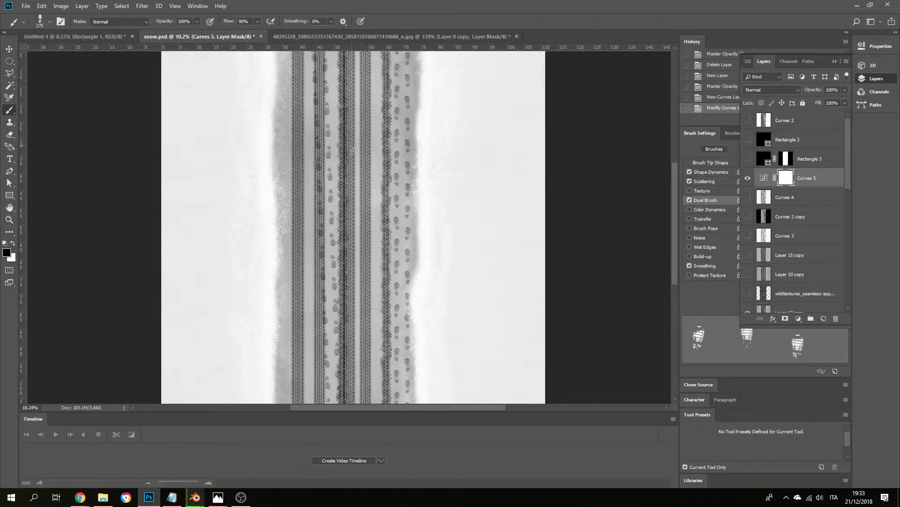
{"action": "left_click", "coordinate": [748, 160]}
{"action": "left_click", "coordinate": [748, 160]}
{"action": "left_click", "coordinate": [747, 160]}
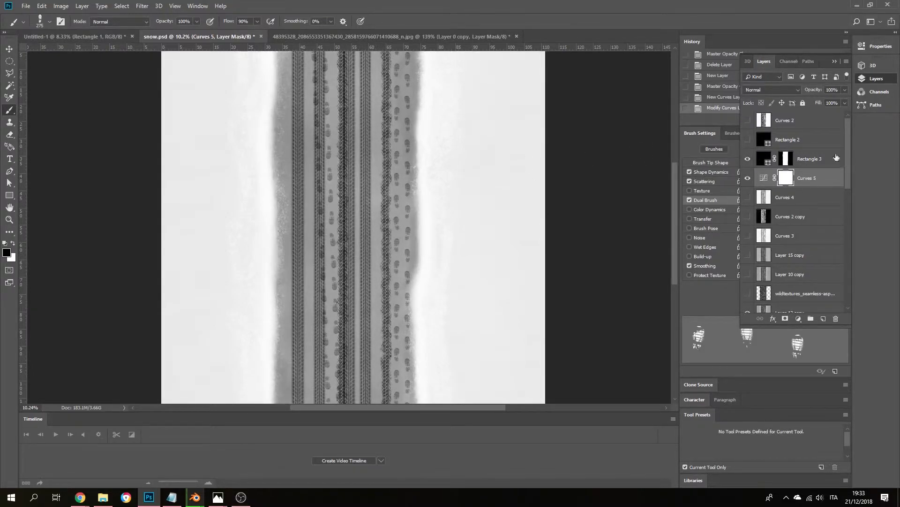
{"action": "left_click", "coordinate": [748, 160]}
{"action": "left_click", "coordinate": [748, 160]}
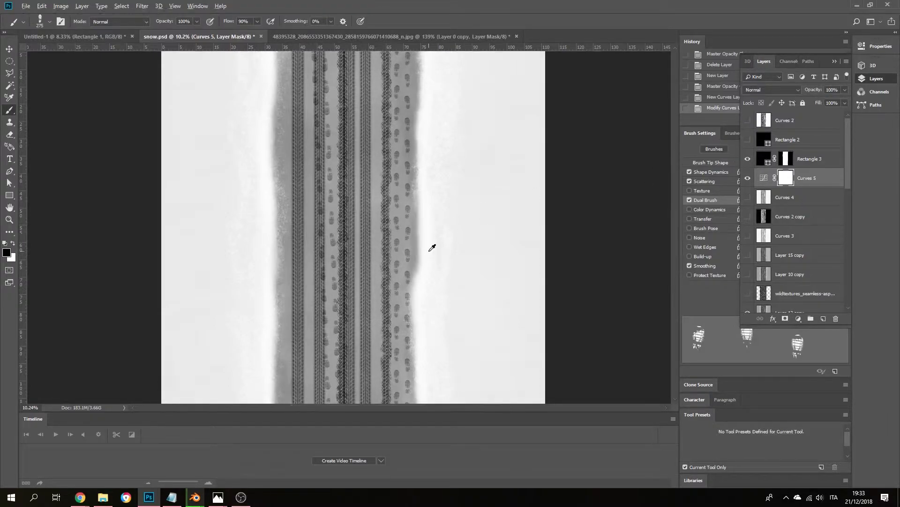
{"action": "scroll", "coordinate": [431, 248], "scroll_direction": "down", "scroll_amount": 2}
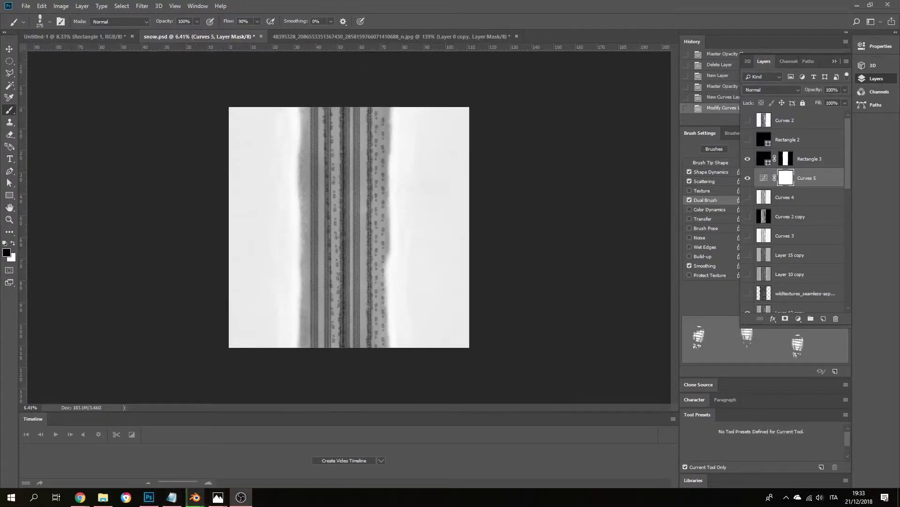